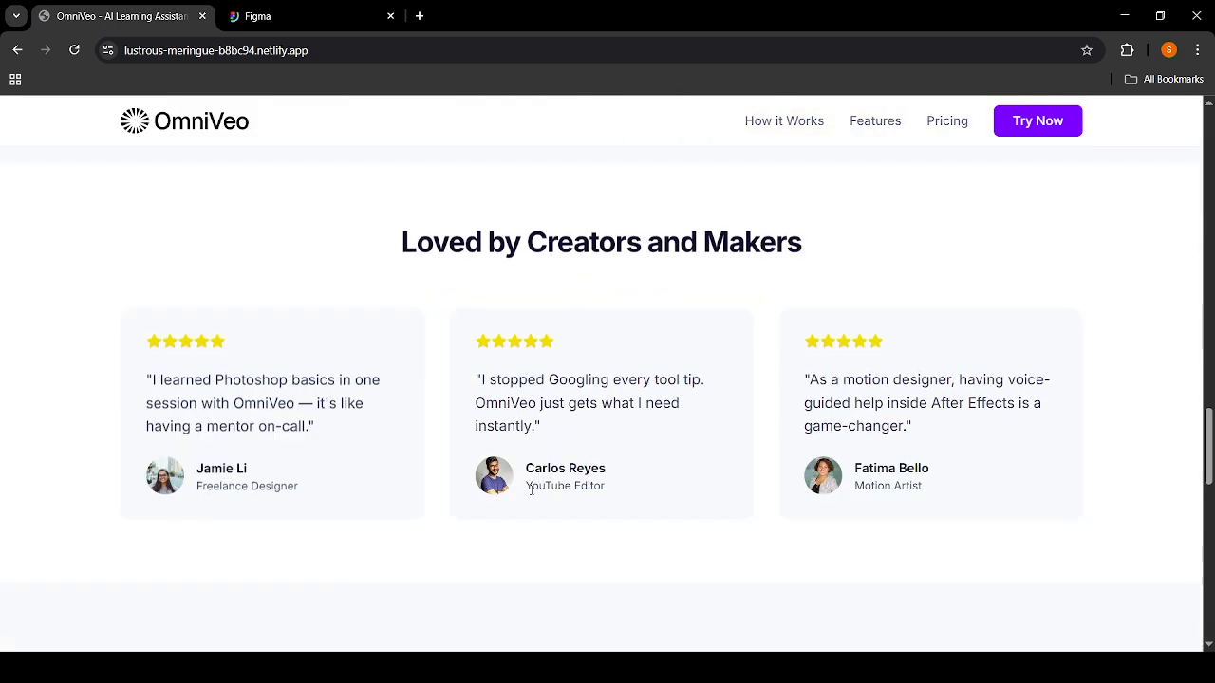
Look through the landing page from the testimonials past the pricing plans to the sign-up section and footer
scroll(532, 489, "down", 5)
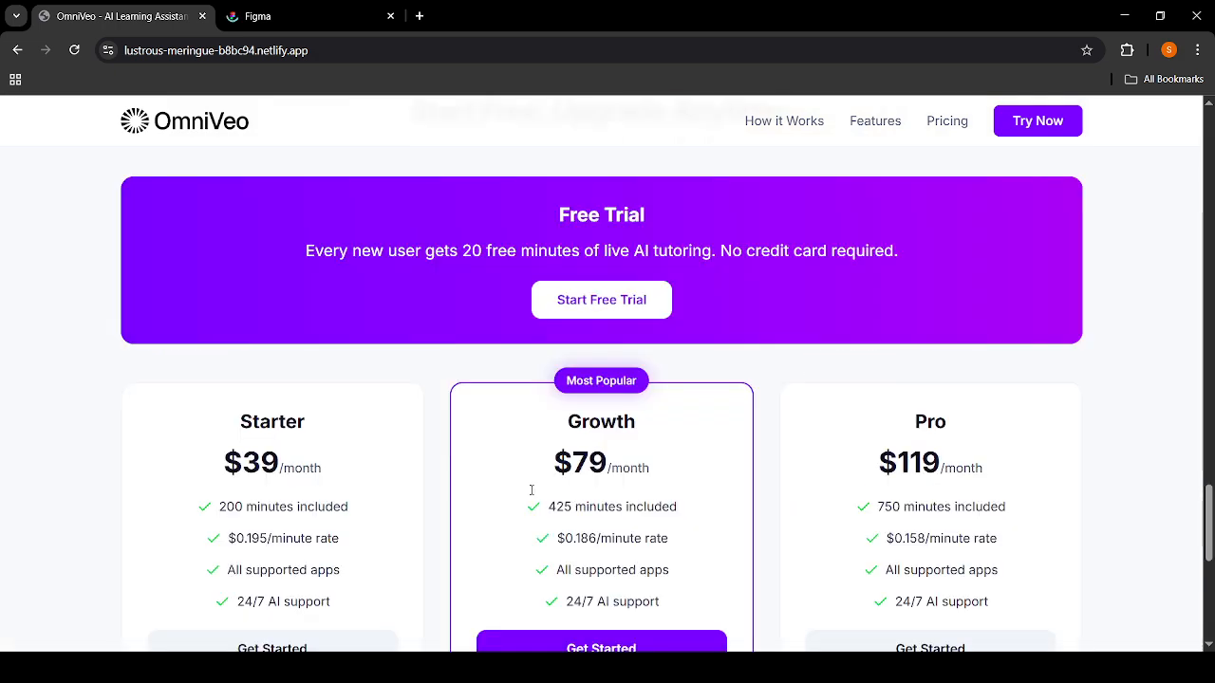
scroll(531, 490, "down", 3)
scroll(532, 490, "down", 3)
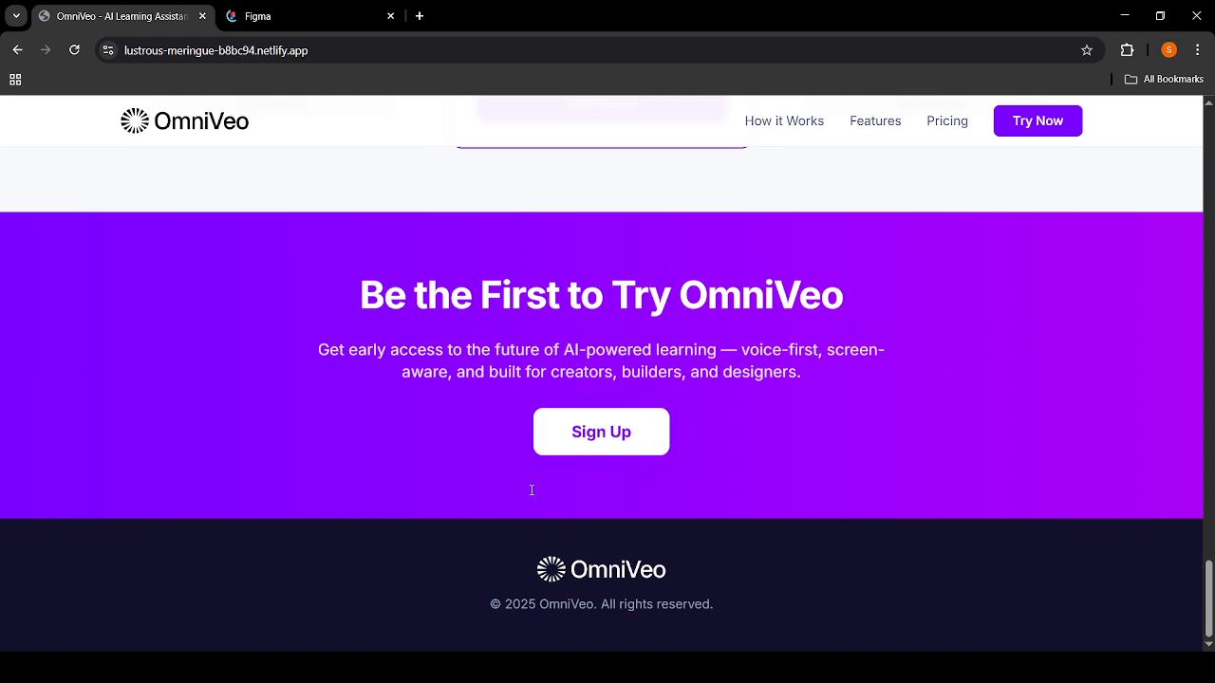
Review the landing page's How it Works, Features and Pricing sections, including supported tools, testimonials and plans
left_click(800, 121)
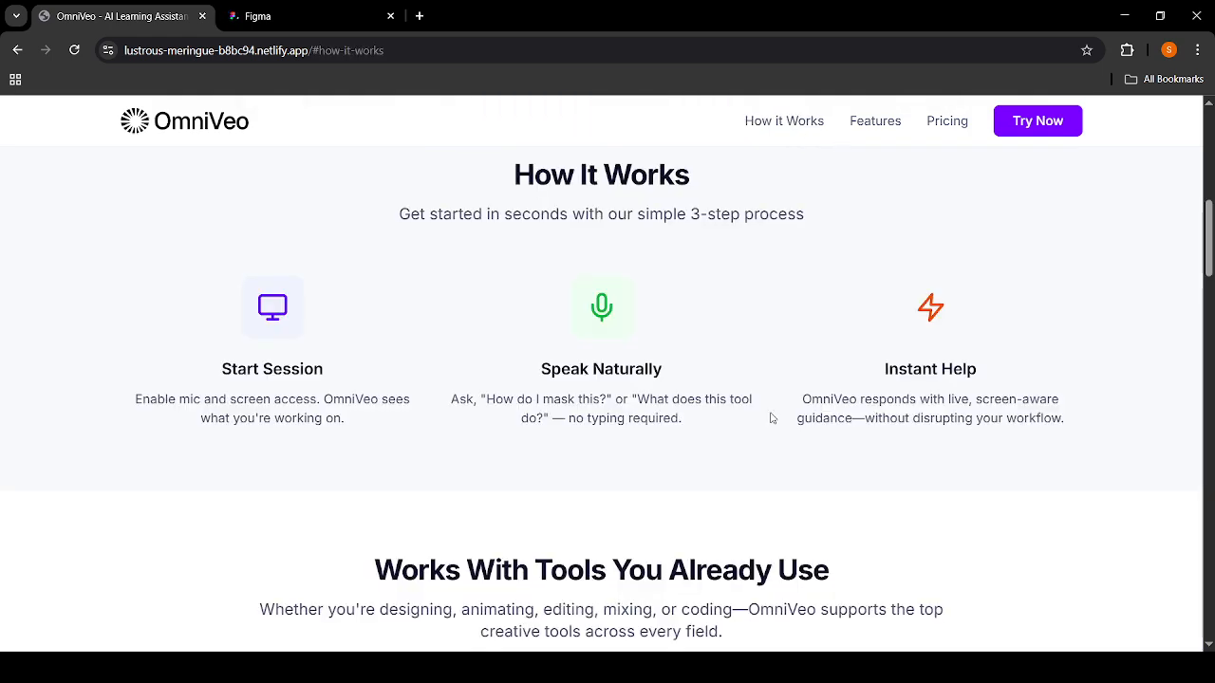
scroll(773, 417, "down", 4)
scroll(772, 418, "down", 3)
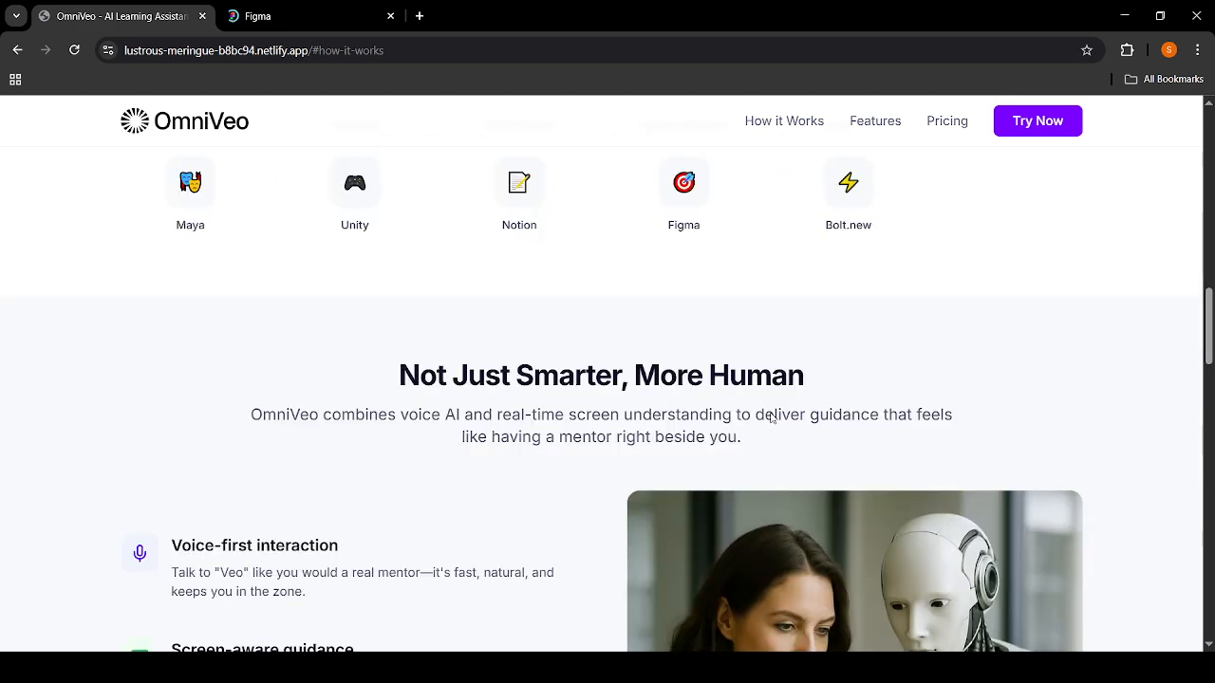
scroll(771, 417, "down", 3)
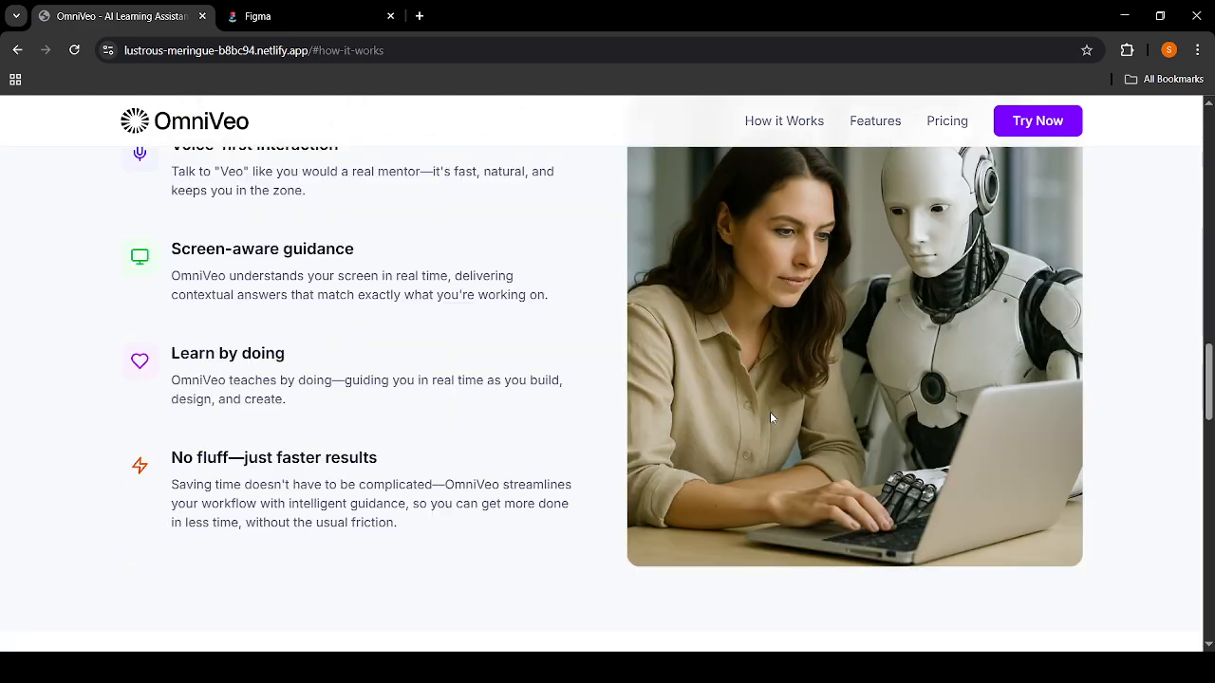
scroll(771, 417, "down", 4)
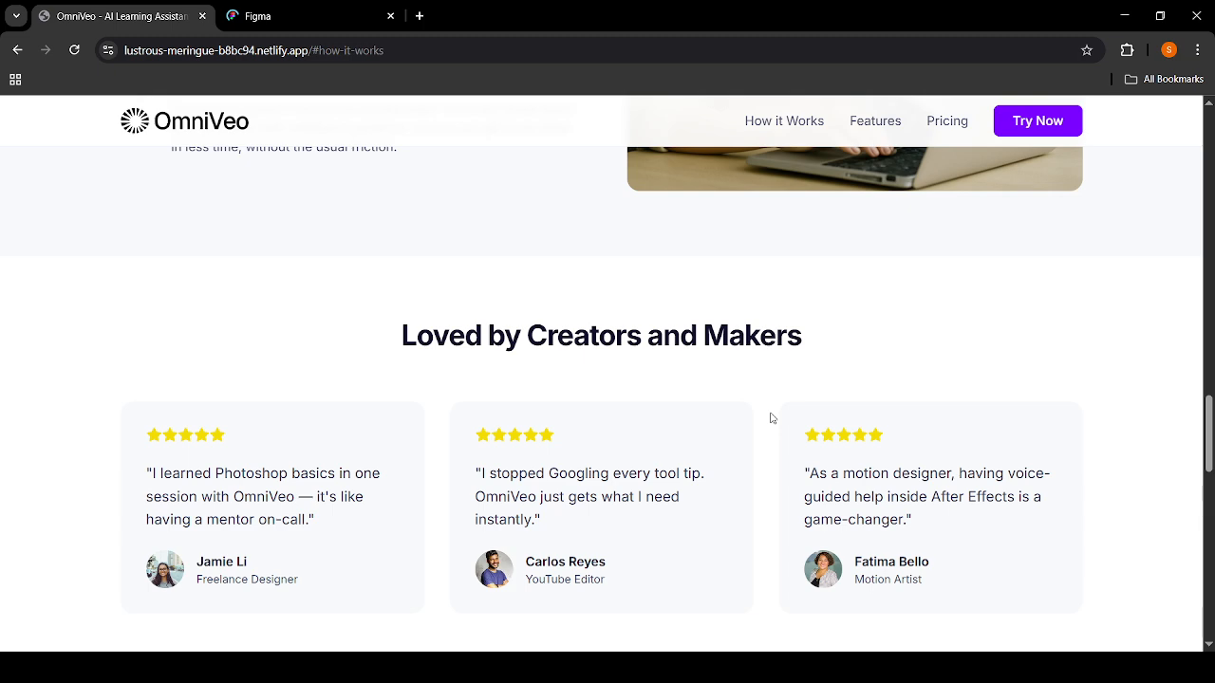
scroll(771, 418, "down", 4)
scroll(771, 418, "down", 2)
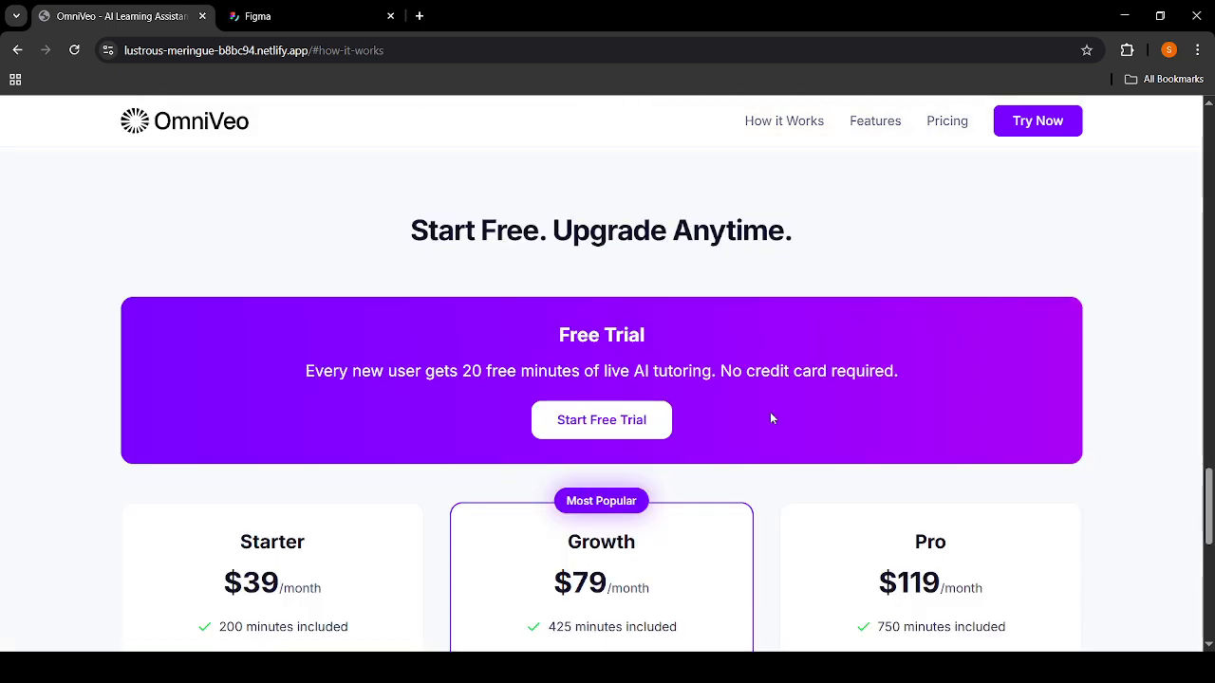
scroll(771, 419, "down", 5)
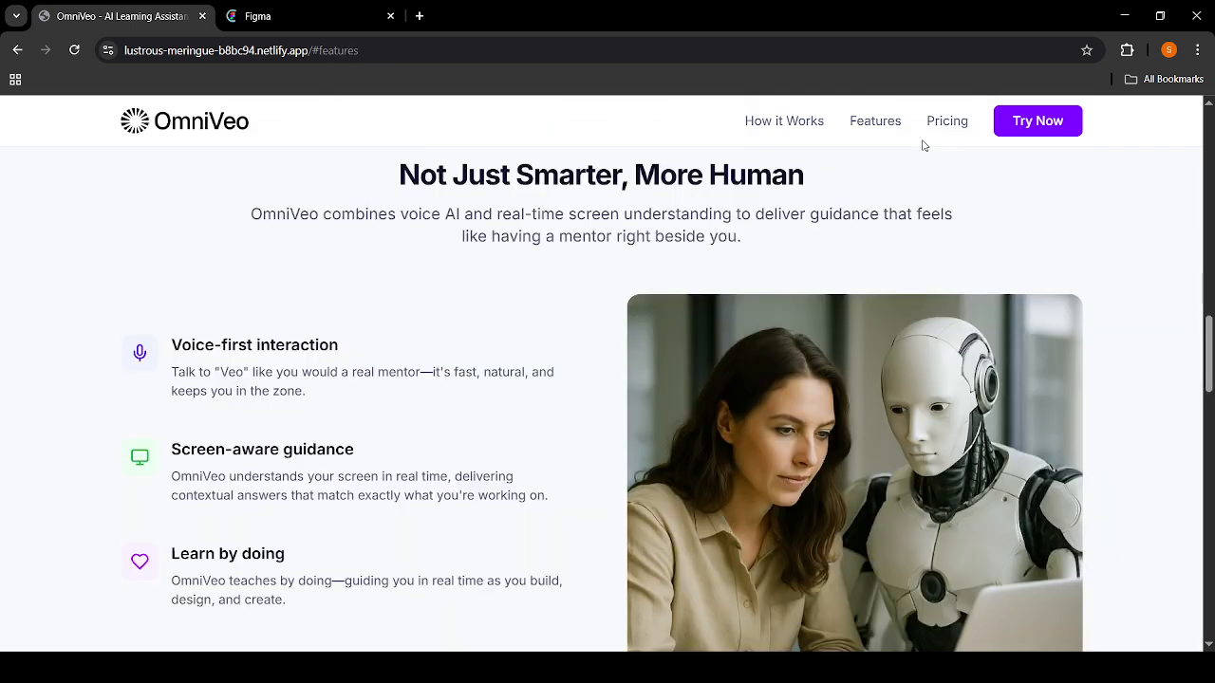
left_click(944, 127)
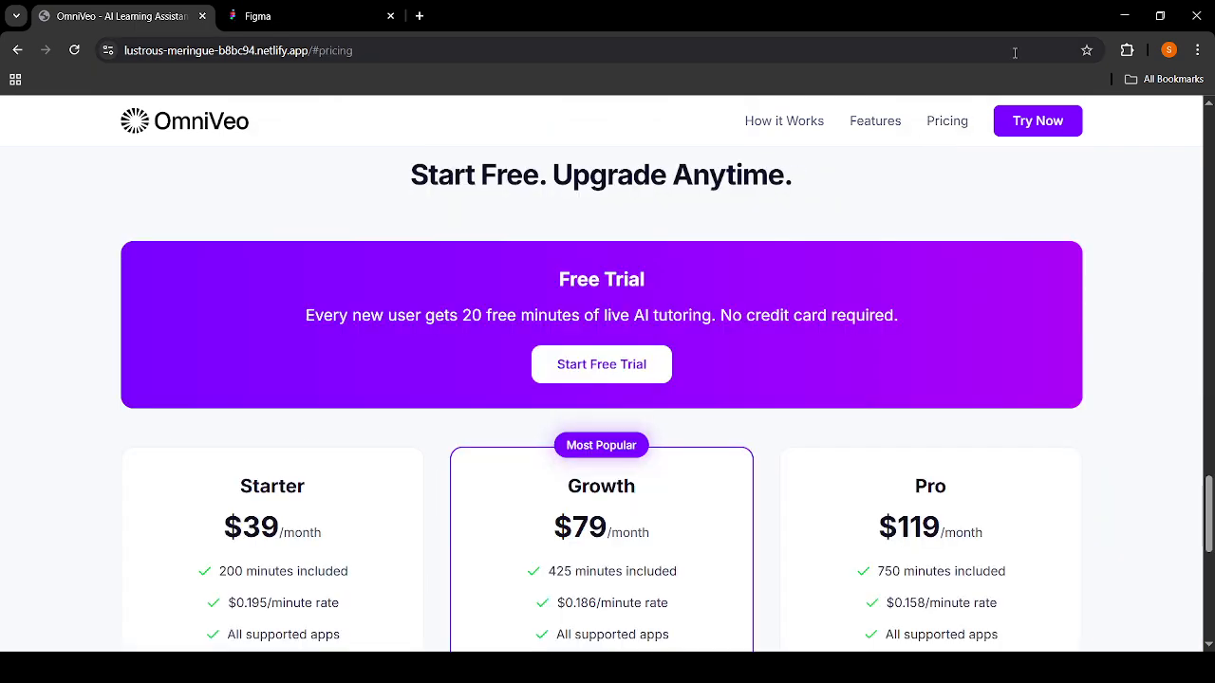
Enter the OmniVeo app from the landing page's Try Now link and log out of the account
left_click(1037, 121)
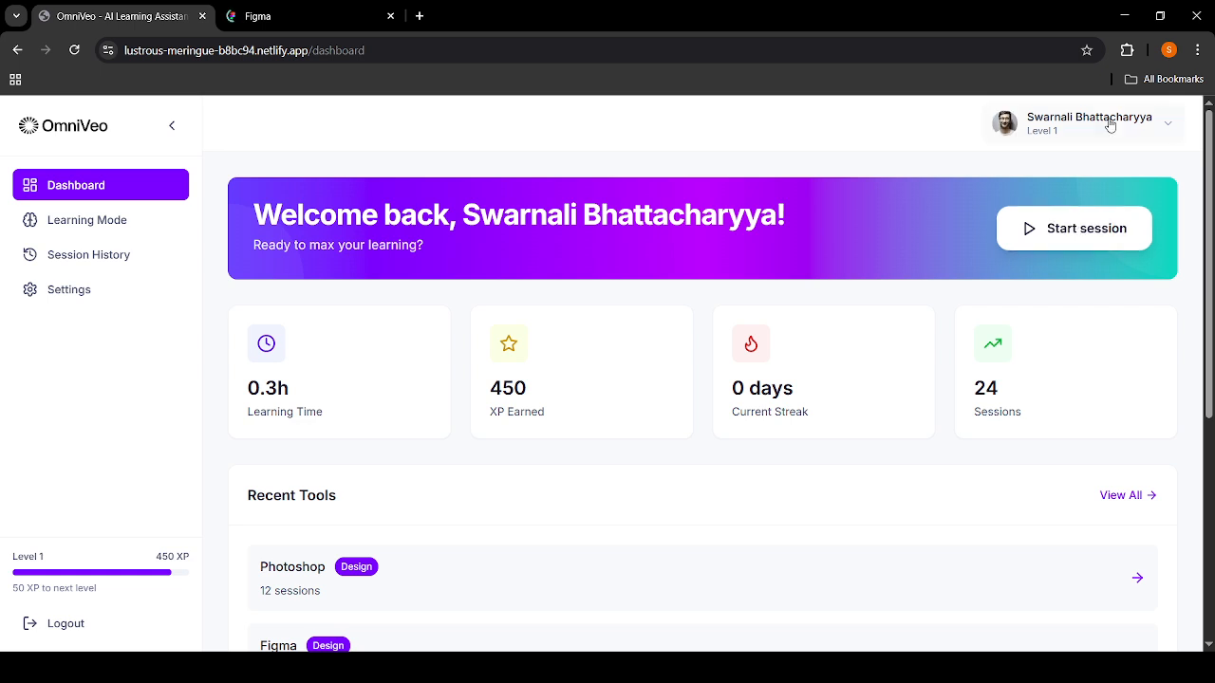
left_click(1139, 122)
left_click(1039, 244)
Sign in to OmniVeo with the account's saved e-mail address and the account password
left_click(611, 339)
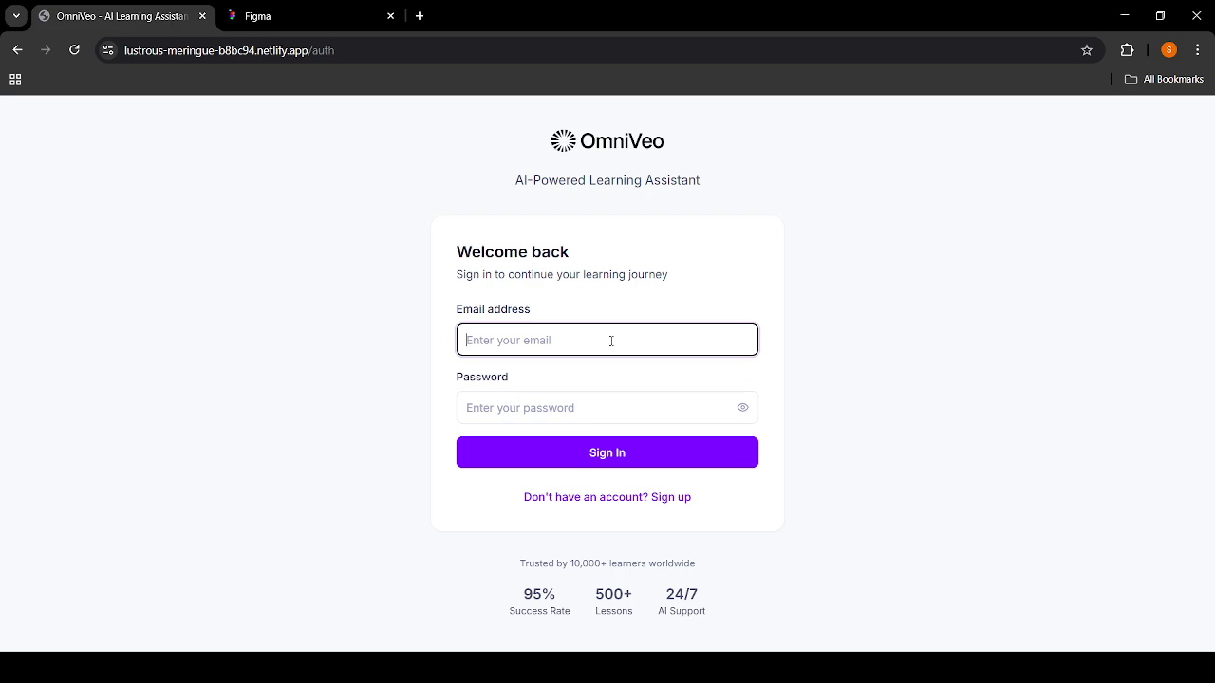
left_click(596, 397)
left_click(596, 398)
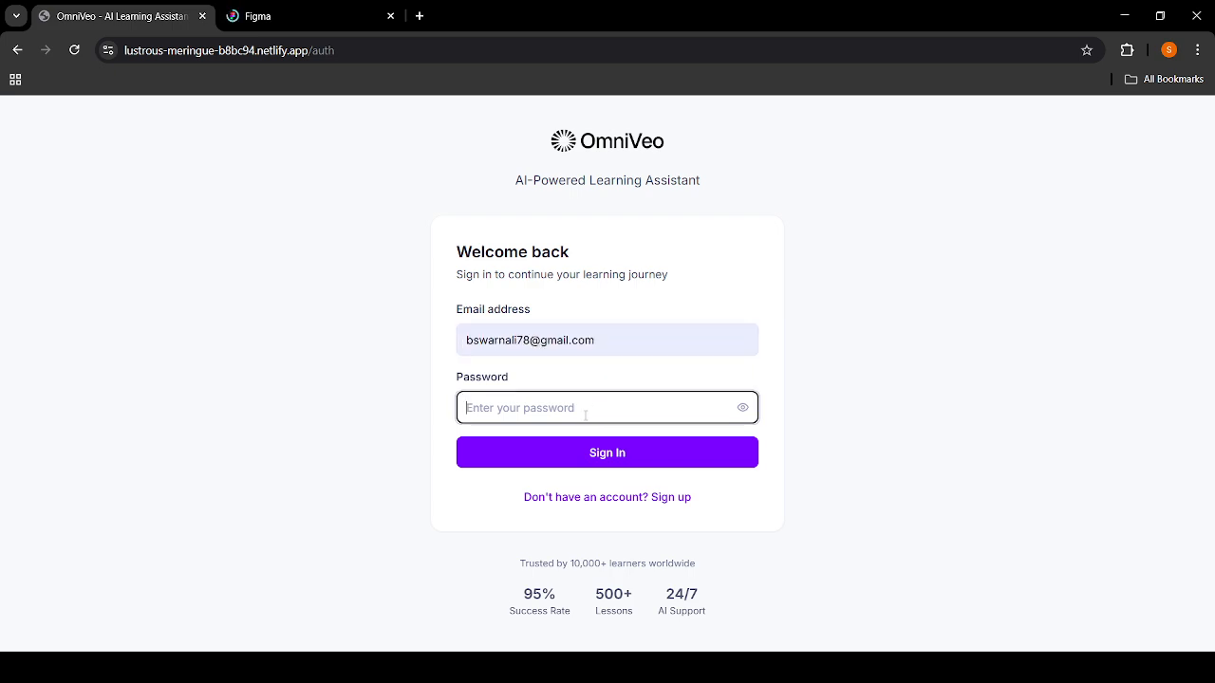
type("•••••••••••")
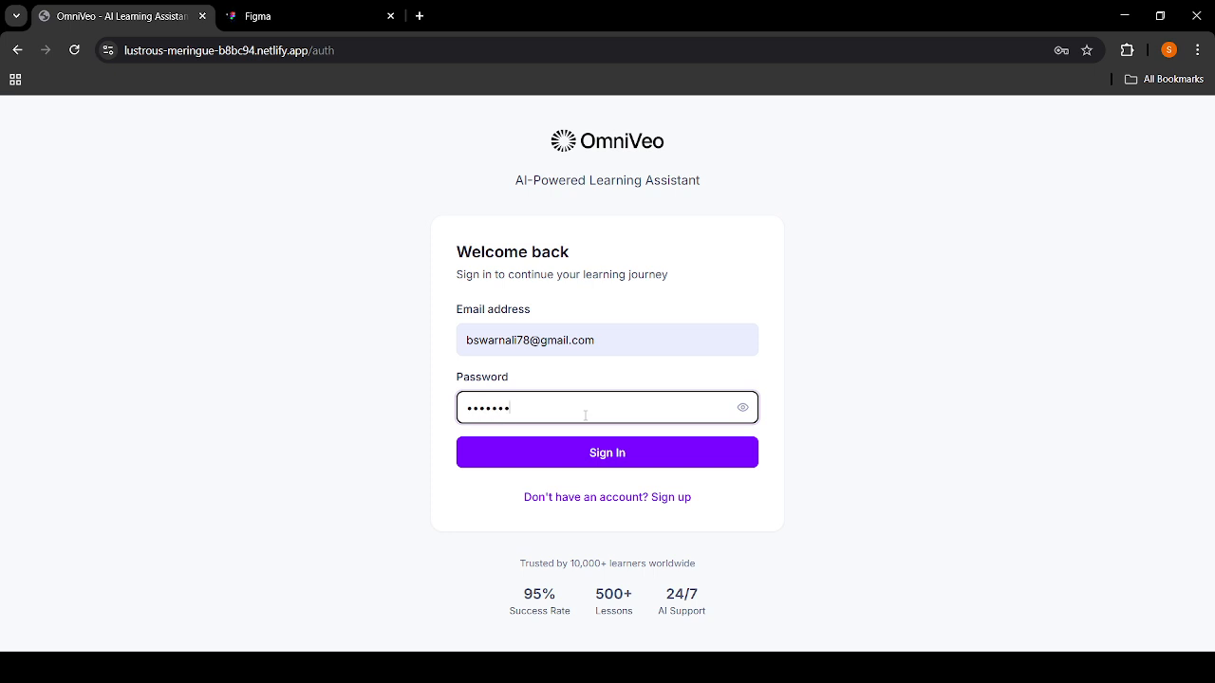
type("••")
key("Return")
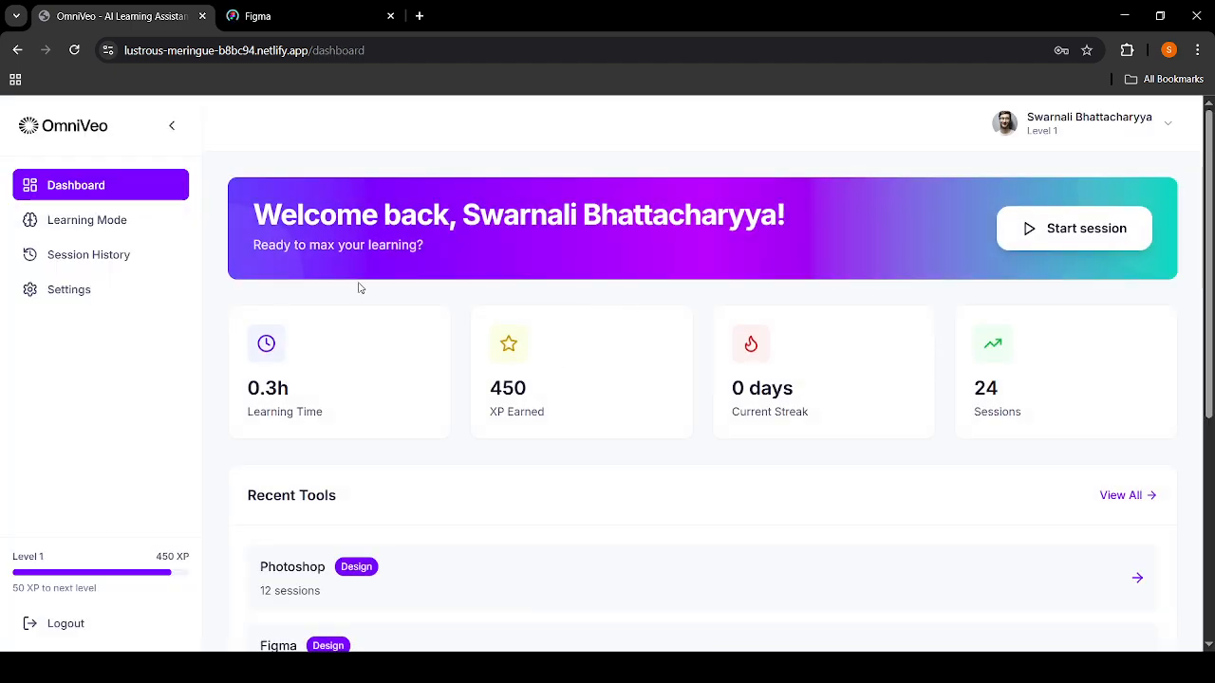
Review past sessions from the dashboard's quick actions, filtering them by Completed, Incomplete, Design and Code in turn
scroll(358, 285, "down", 4)
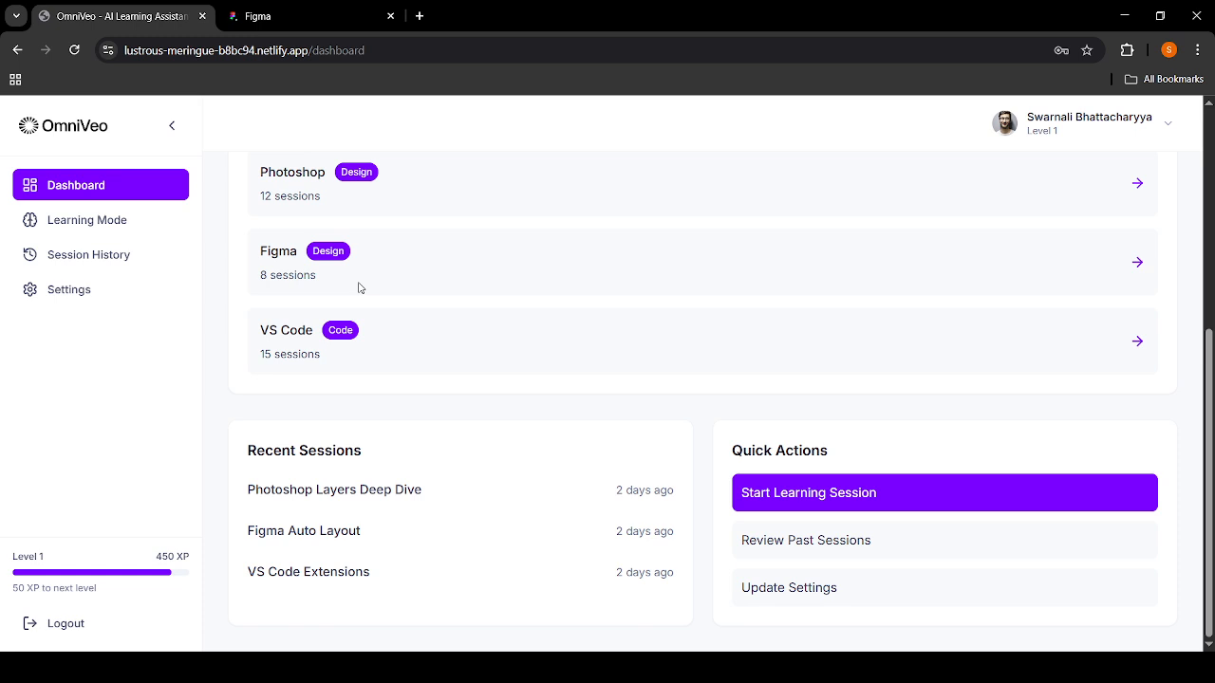
left_click(804, 553)
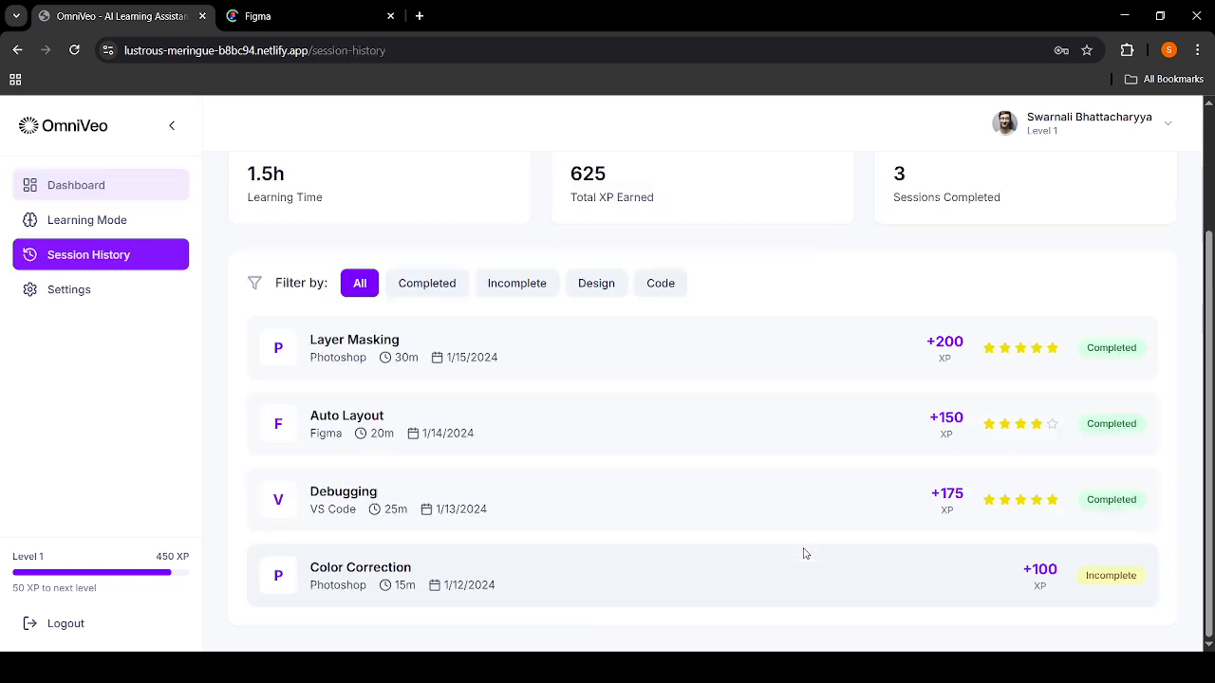
left_click(429, 285)
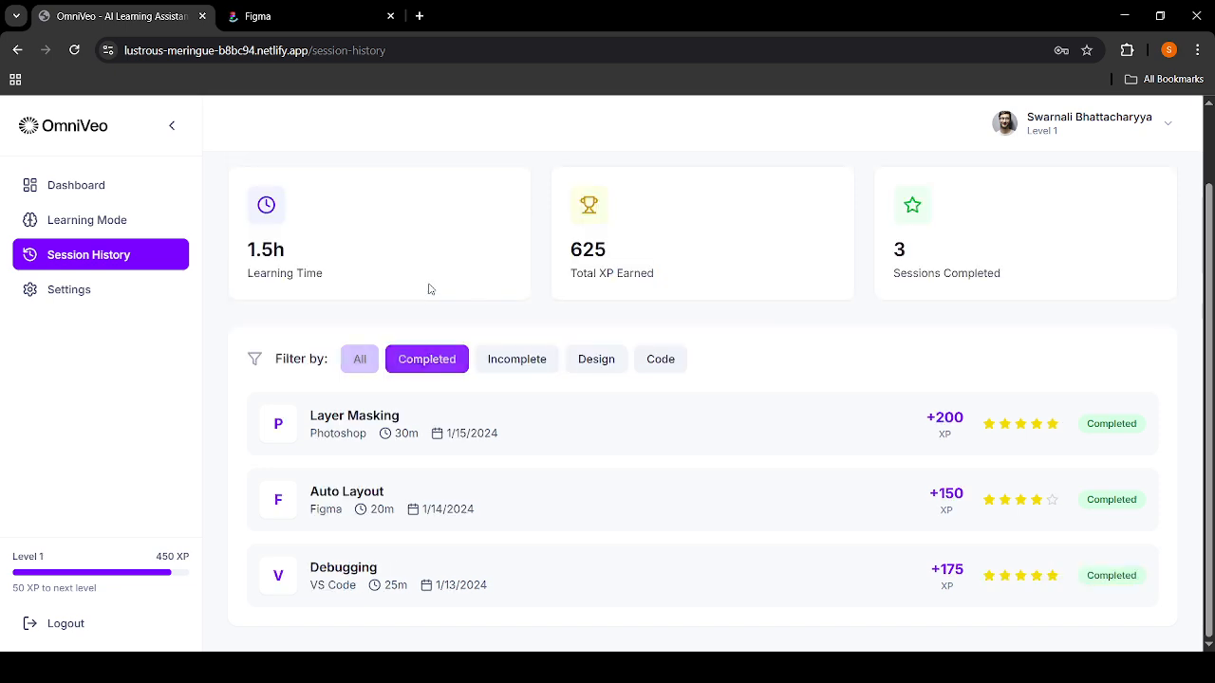
left_click(493, 356)
left_click(592, 456)
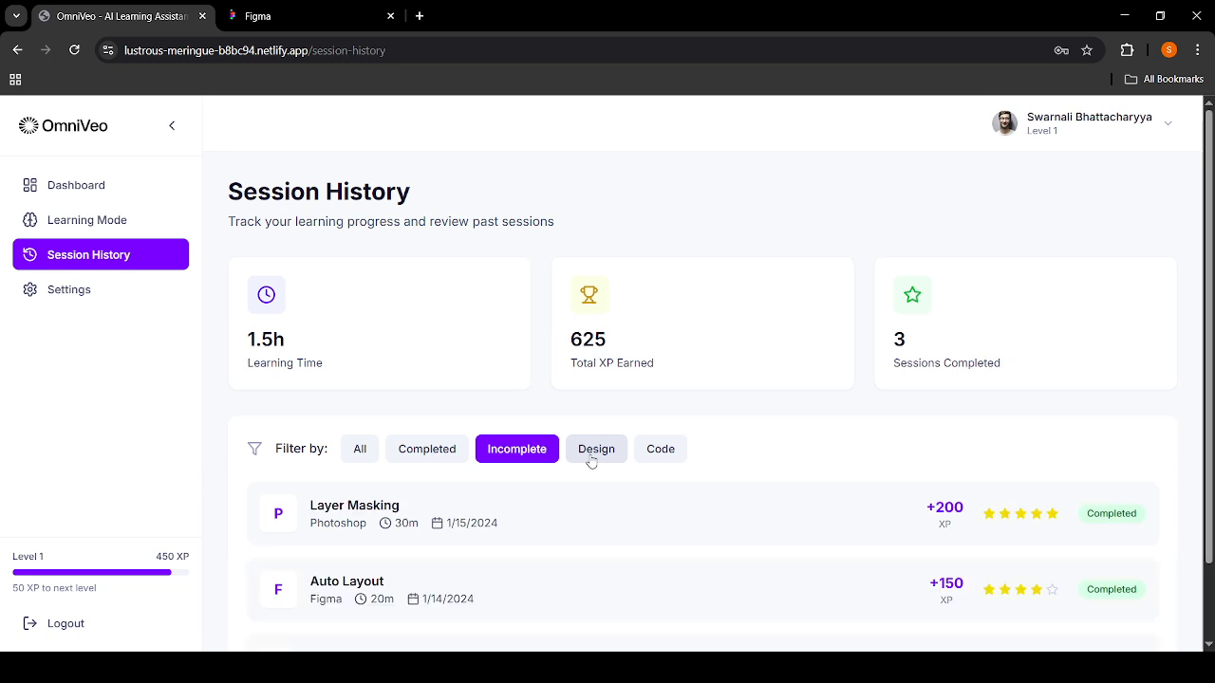
scroll(591, 462, "down", 1)
left_click(657, 358)
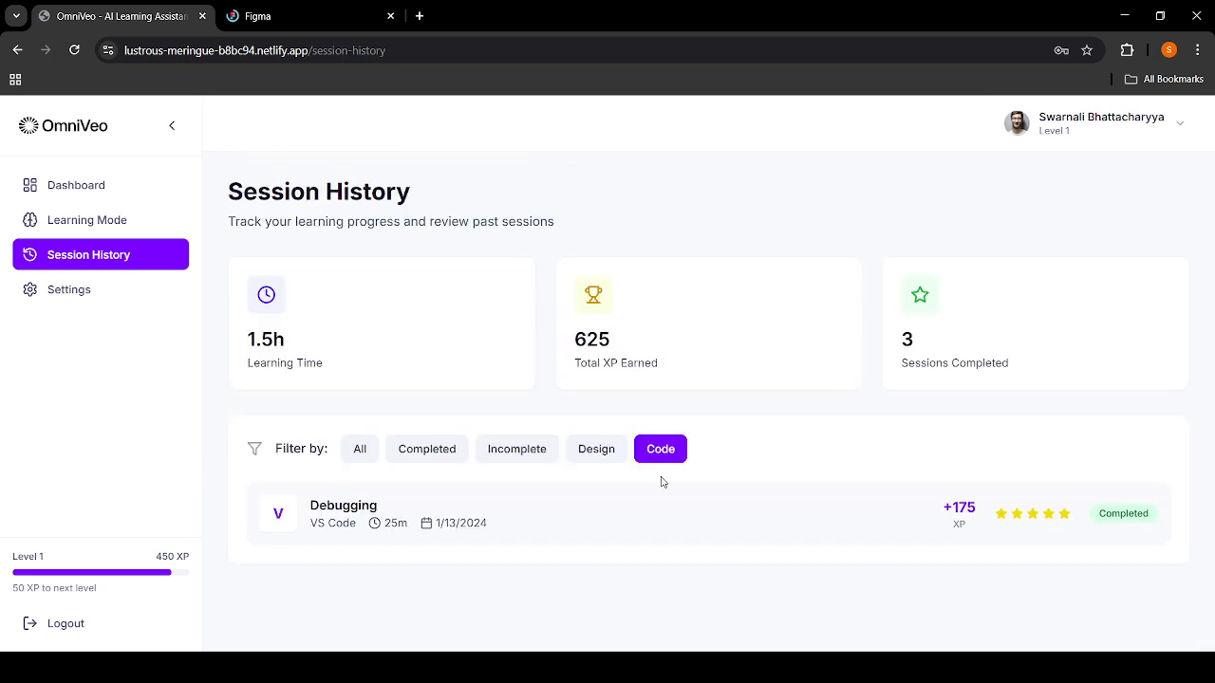
Look through the profile, session preference, notification and voice options in the account settings
left_click(92, 284)
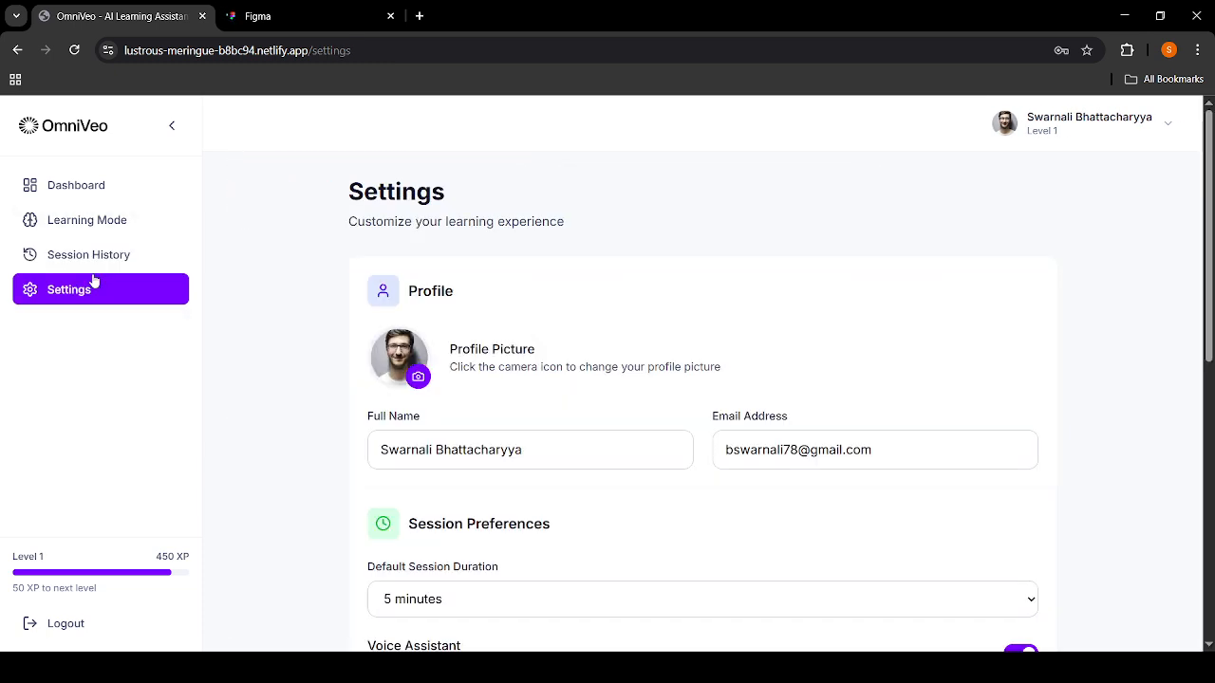
scroll(404, 378, "down", 2)
scroll(403, 377, "down", 5)
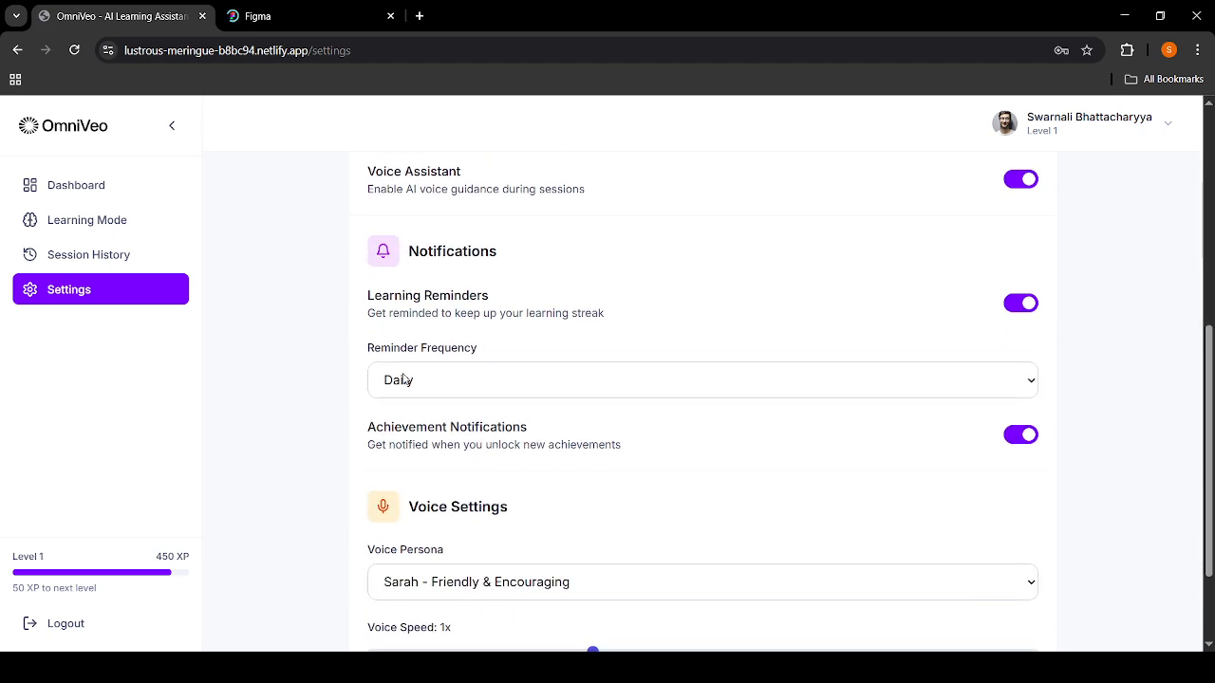
scroll(403, 378, "up", 7)
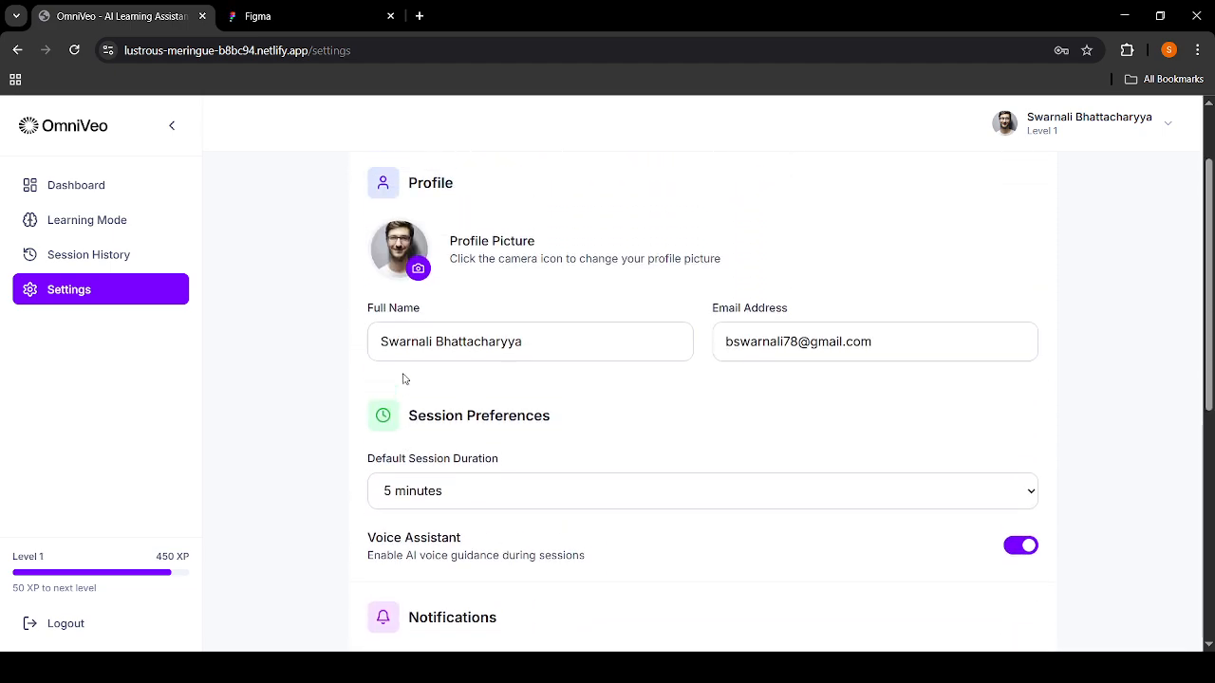
Begin setting up a session in Learning Mode with Web & App Design as the category
left_click(83, 222)
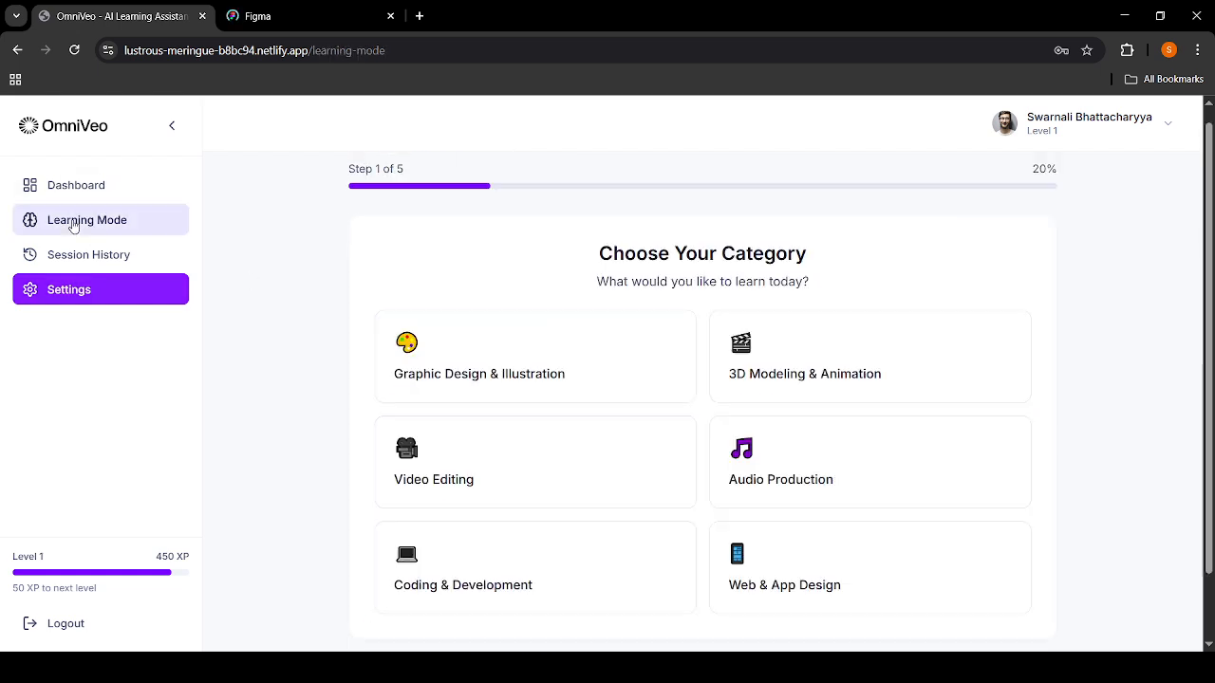
scroll(504, 445, "down", 1)
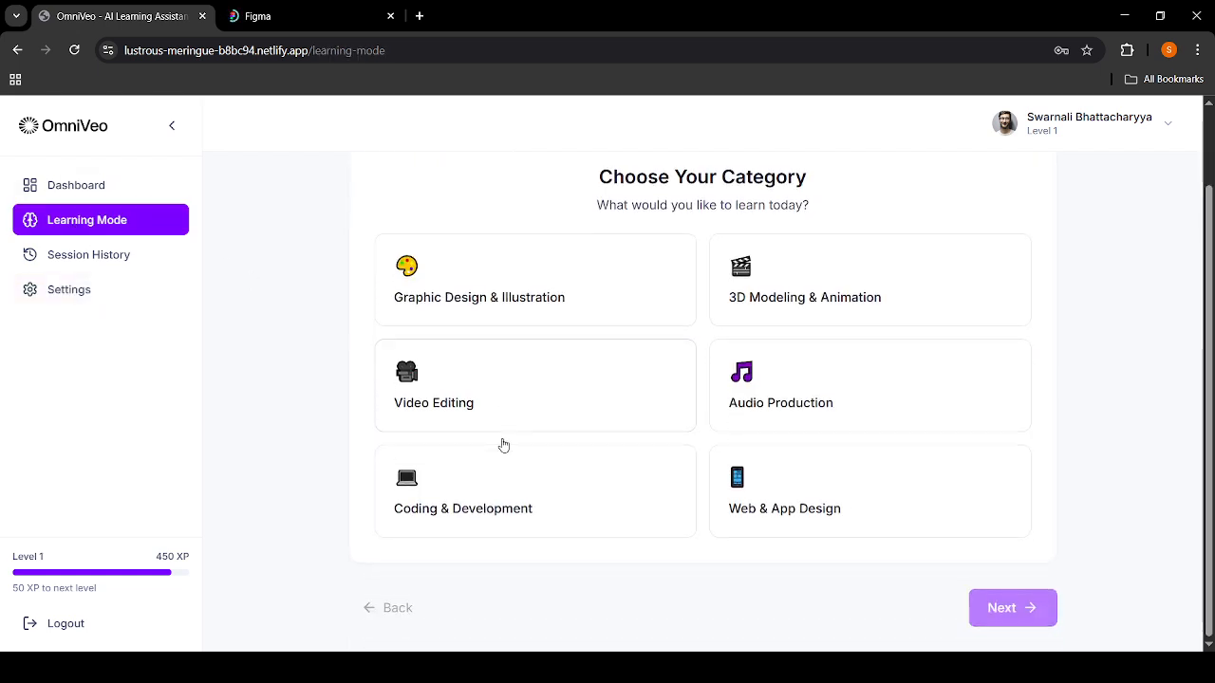
left_click(823, 518)
left_click(999, 608)
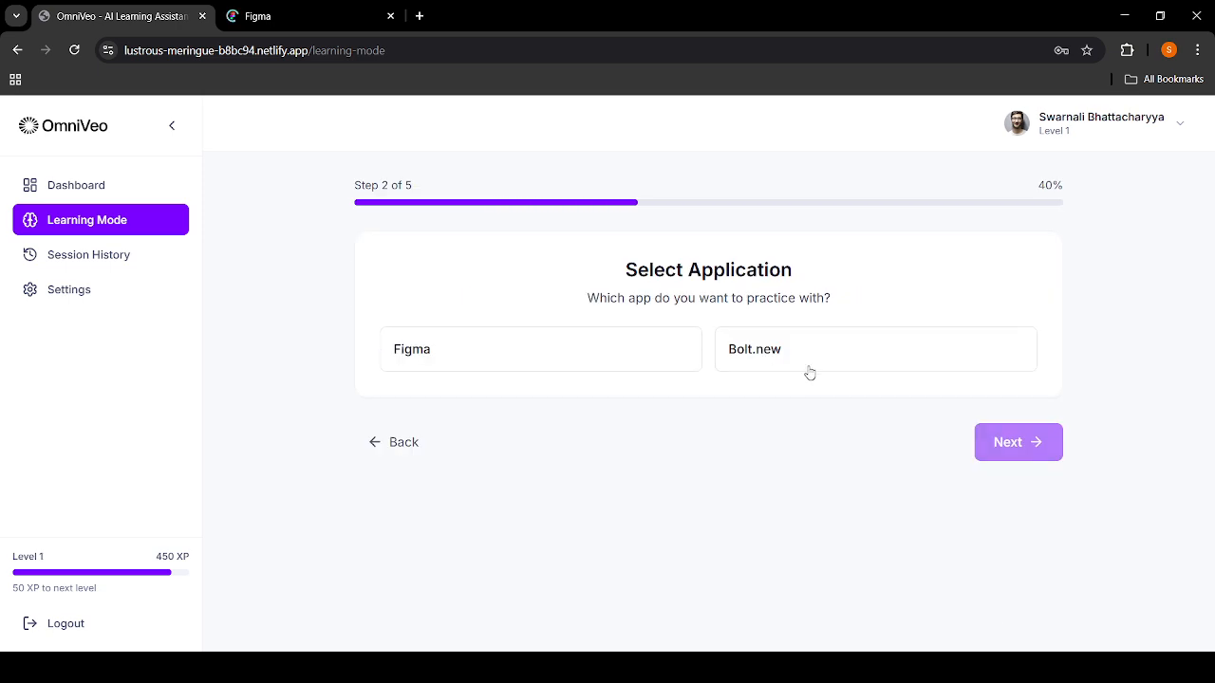
Choose Figma as the application to practice with and Components as the learning topic
left_click(604, 353)
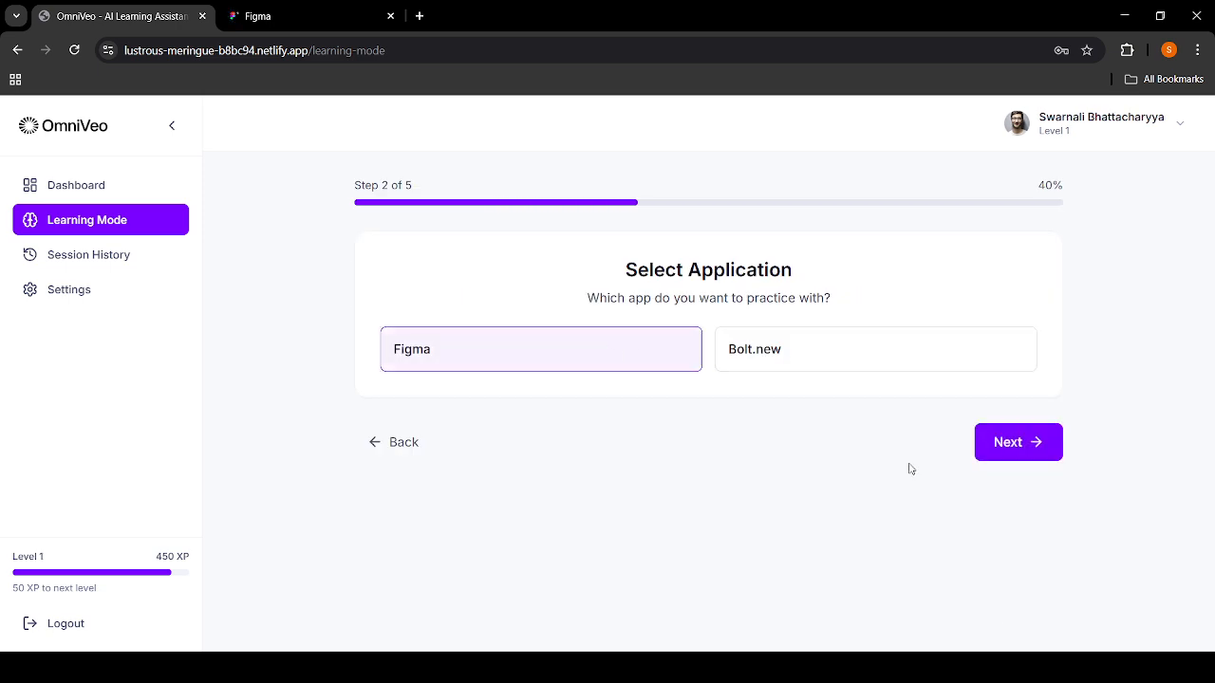
left_click(1010, 453)
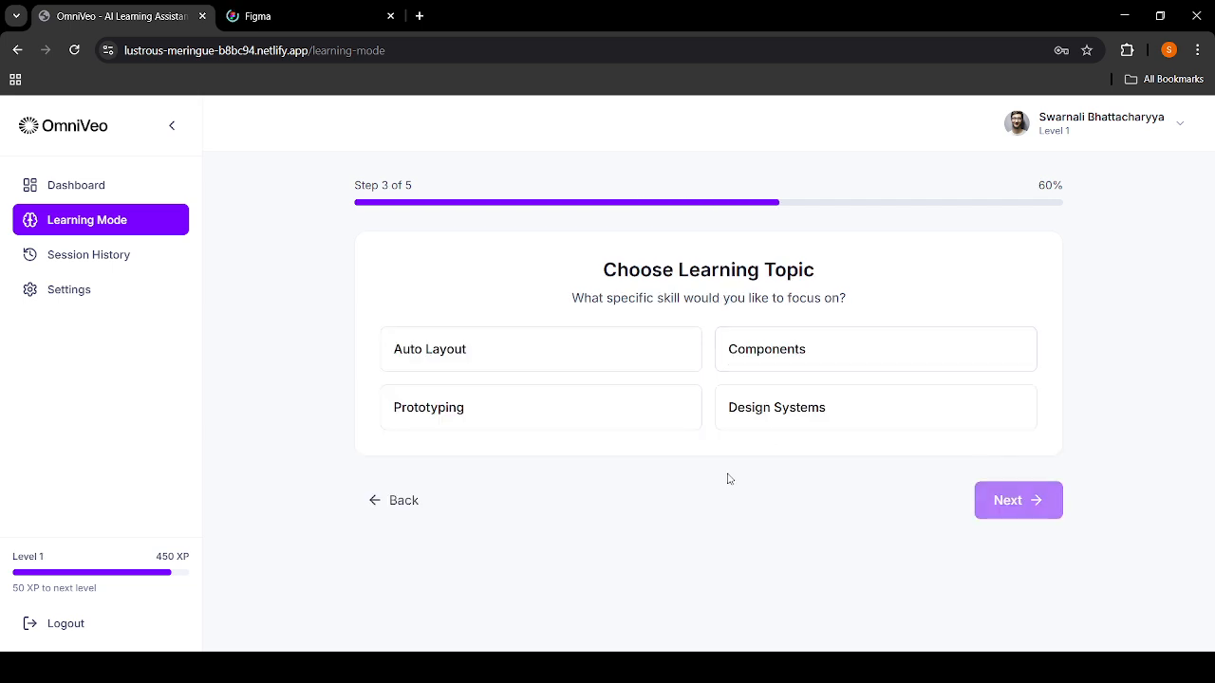
left_click(773, 369)
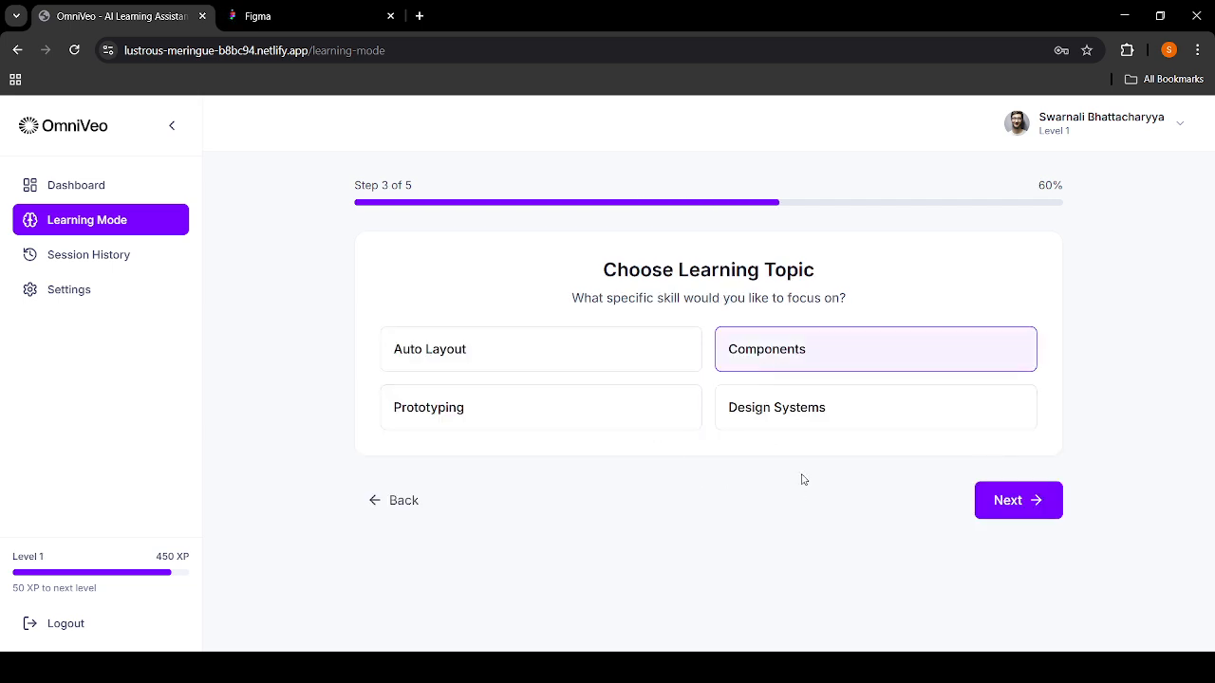
left_click(1014, 502)
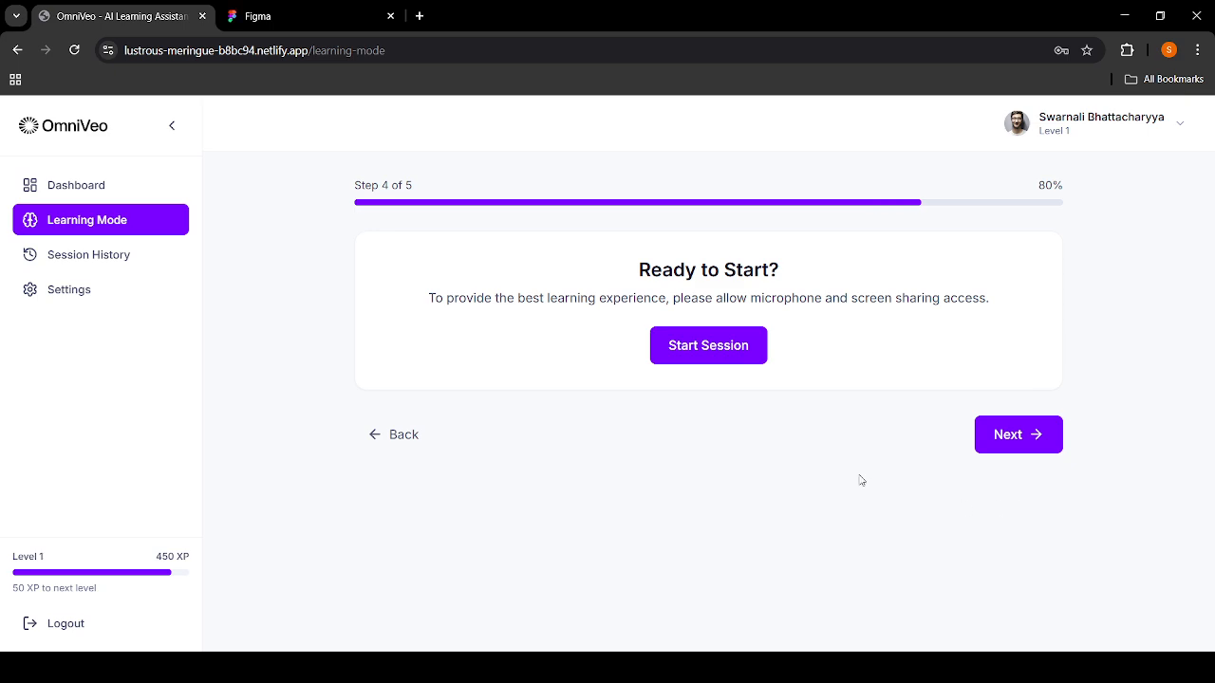
Start the learning session and share the Chrome window that shows OmniVeo
left_click(700, 347)
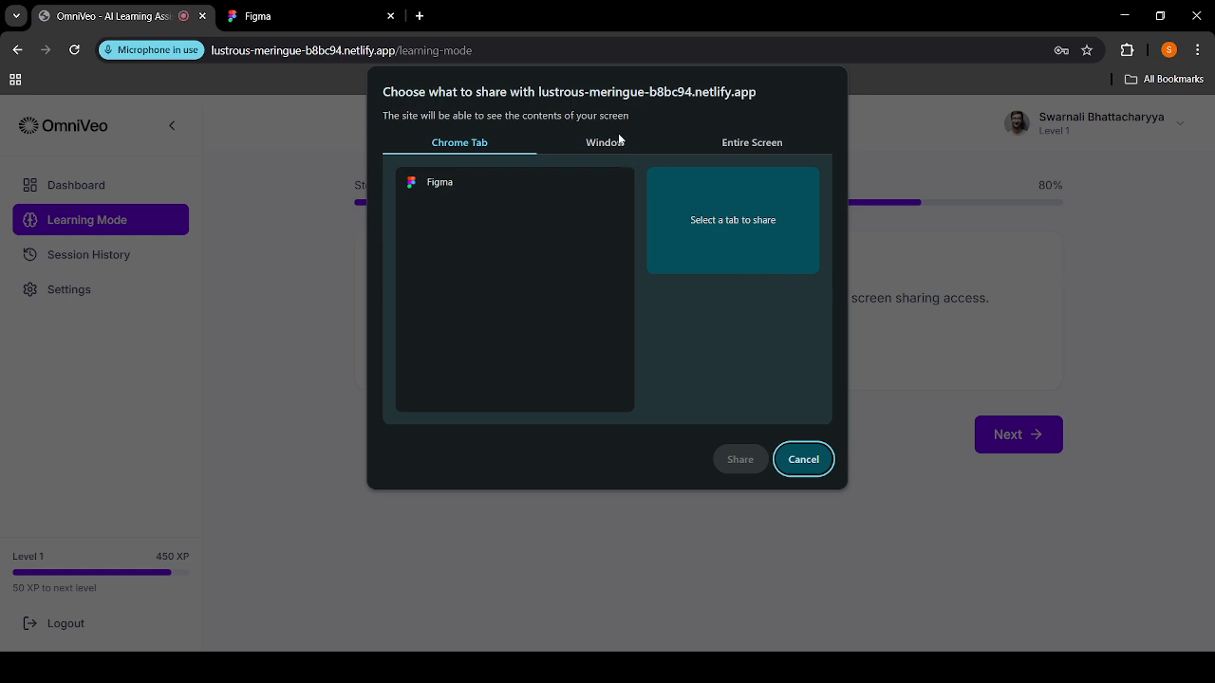
left_click(605, 142)
left_click(503, 246)
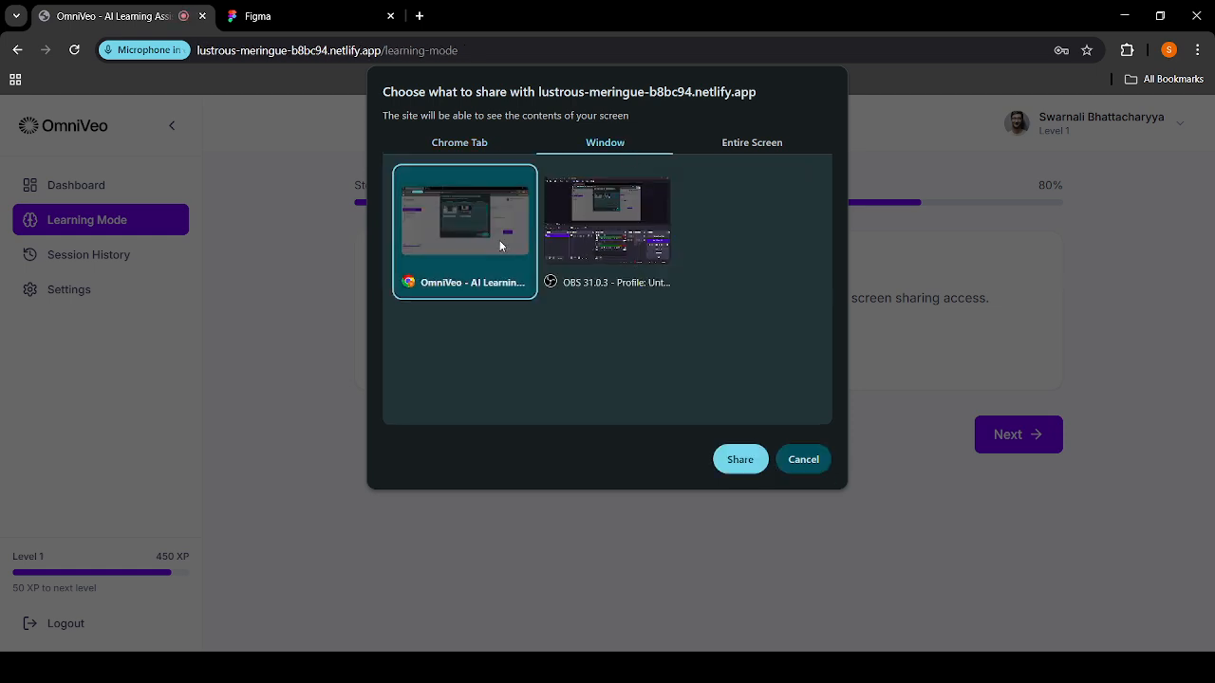
left_click(741, 460)
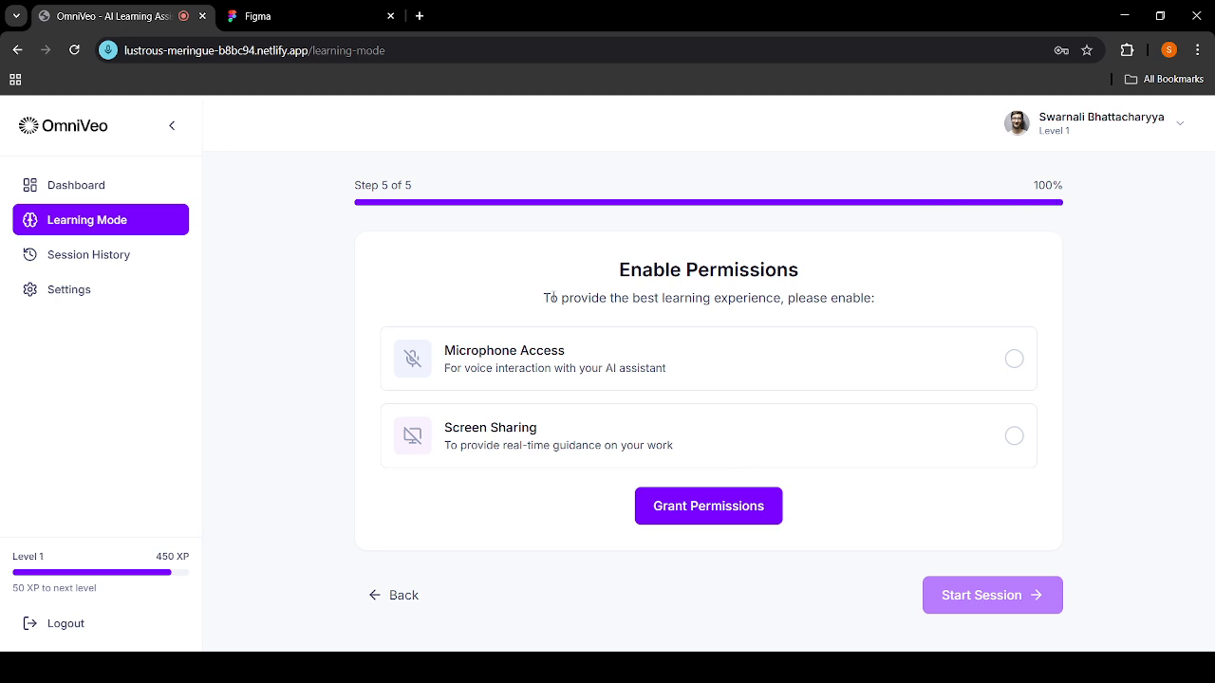
Switch to the Untitled FigJam board in Figma and look over the Add New Task mockup
left_click(324, 31)
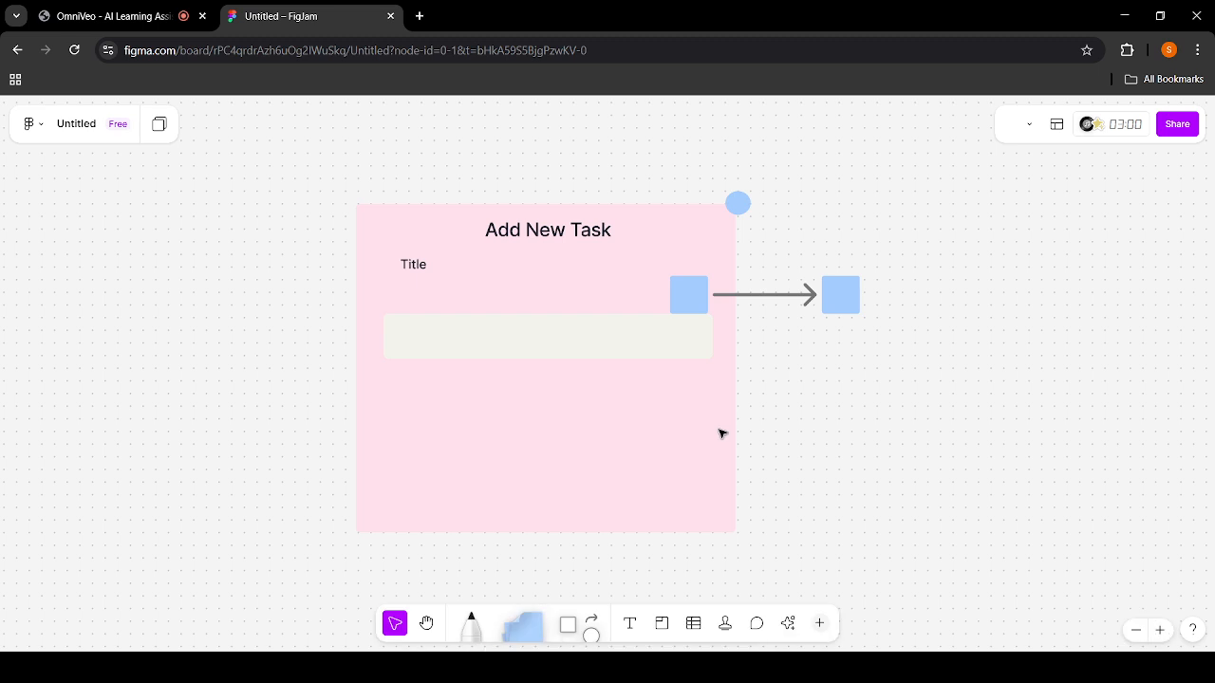
scroll(553, 393, "down", 4)
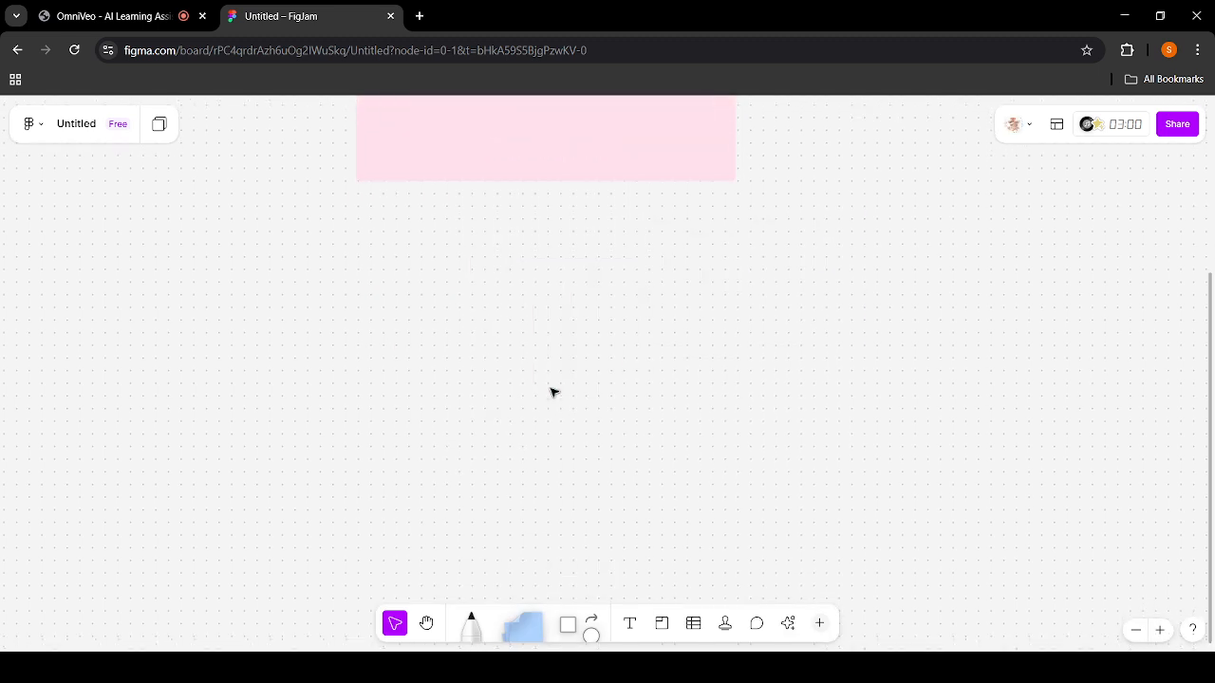
scroll(554, 393, "up", 6)
scroll(553, 393, "down", 3)
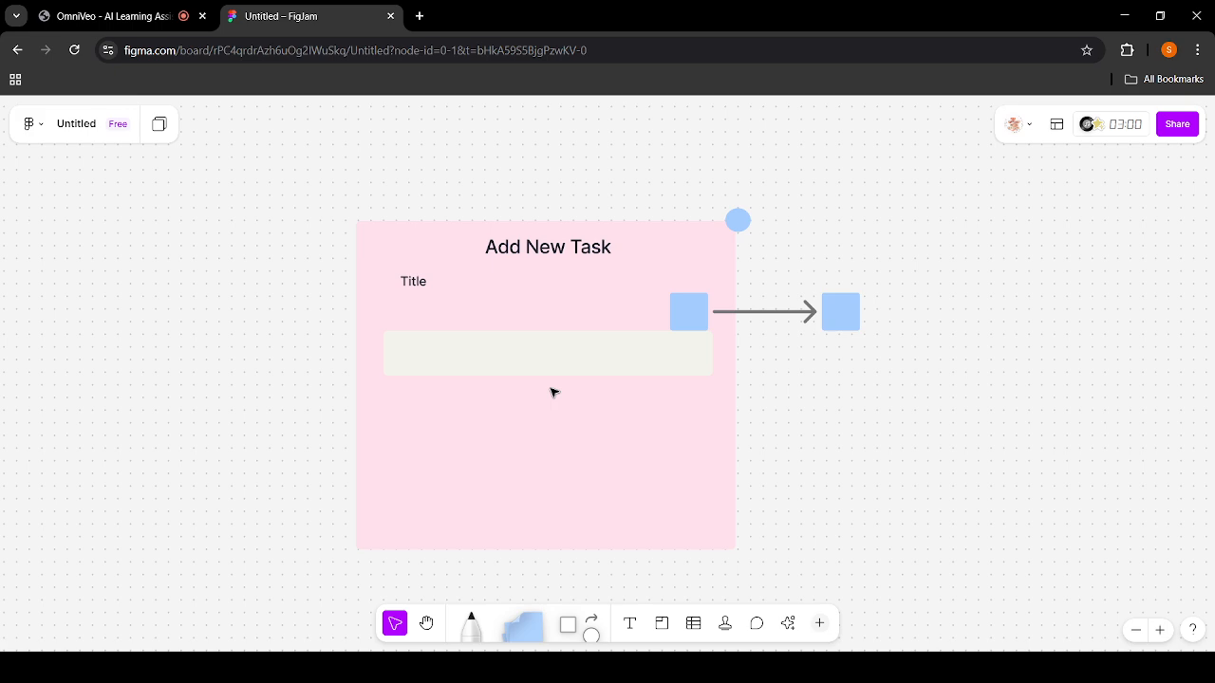
scroll(554, 392, "down", 1)
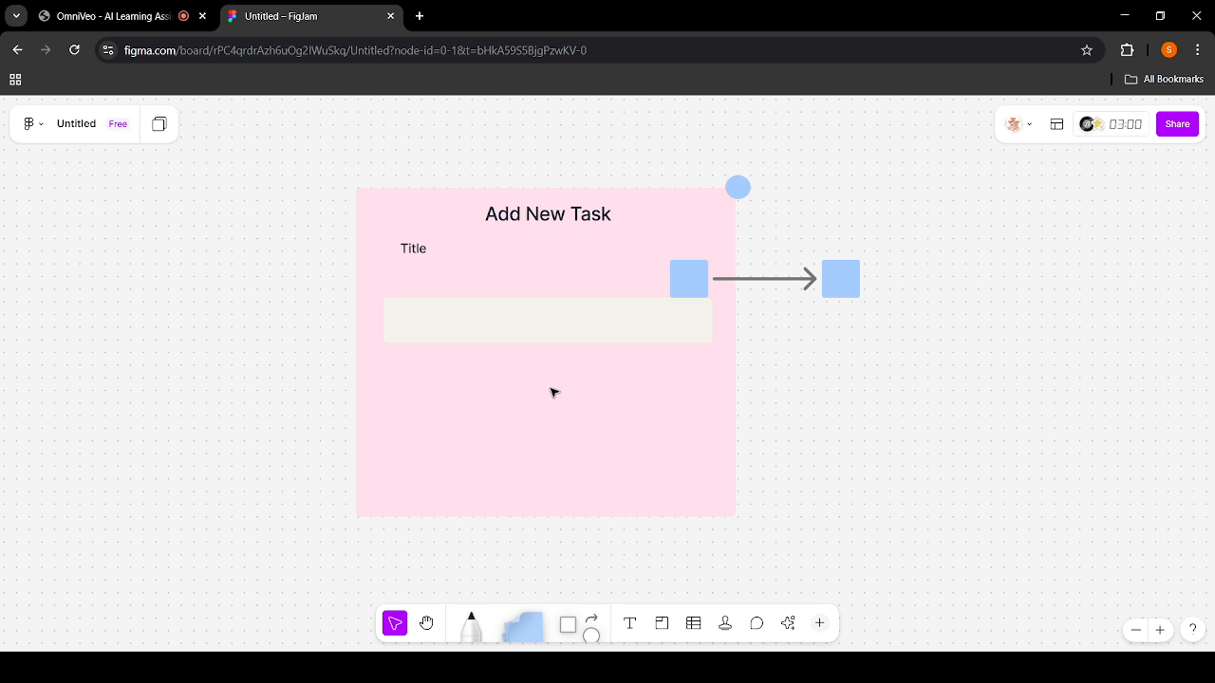
scroll(555, 392, "right", 5)
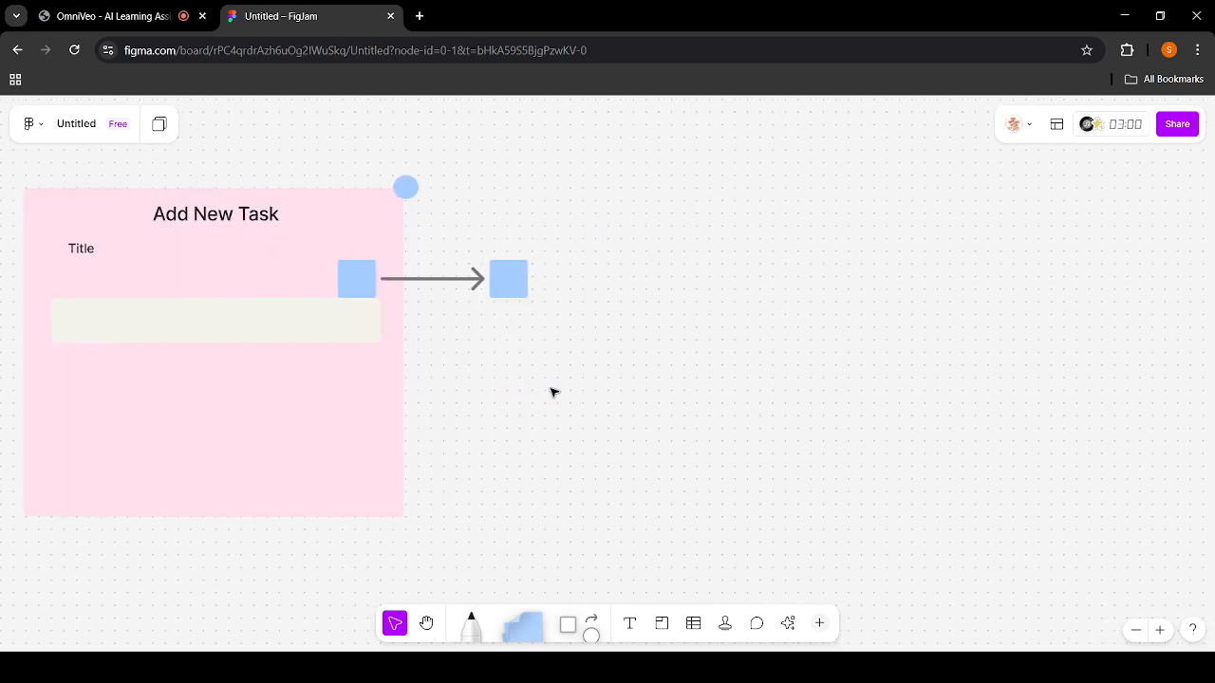
scroll(554, 392, "left", 3)
scroll(554, 392, "left", 1)
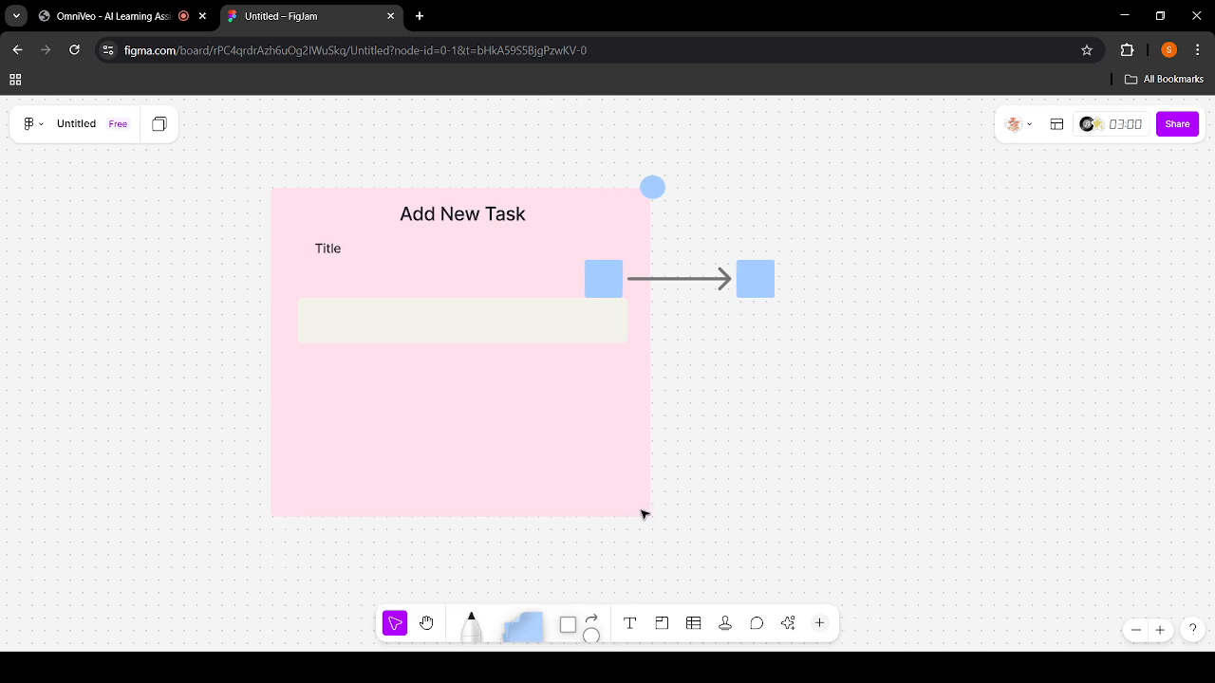
scroll(519, 462, "right", 4)
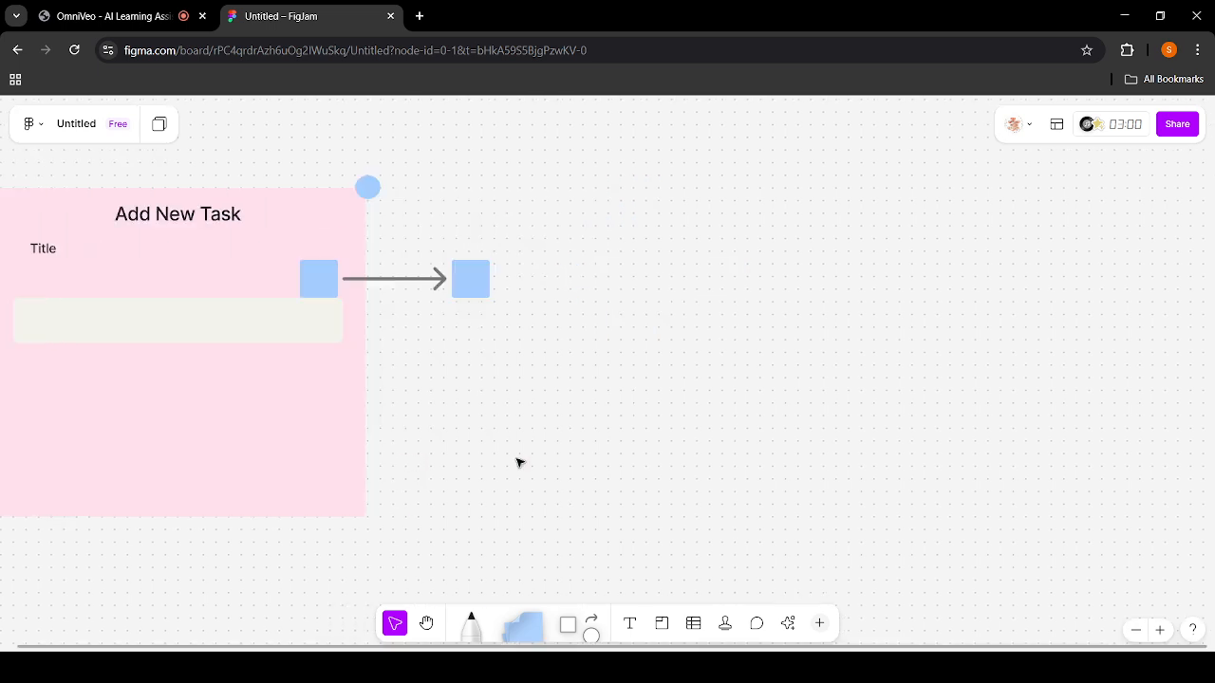
scroll(518, 462, "left", 5)
scroll(518, 462, "left", 1)
scroll(518, 462, "down", 2)
scroll(518, 462, "up", 4)
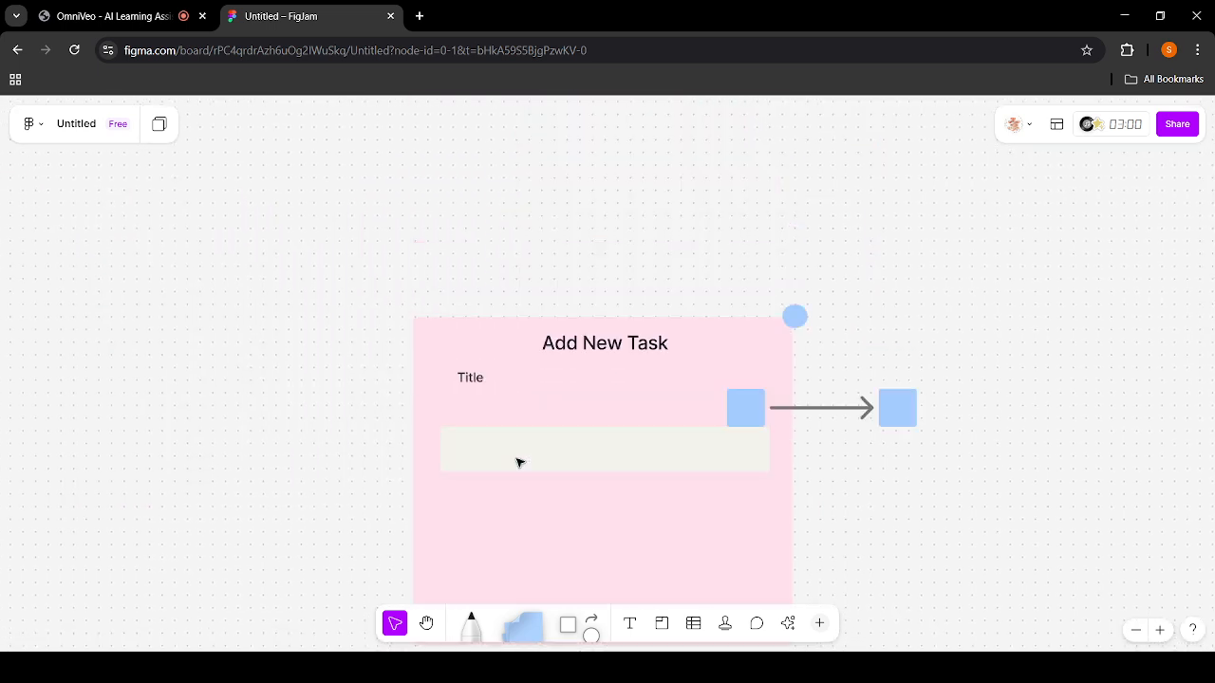
scroll(518, 462, "right", 10)
scroll(519, 463, "left", 2)
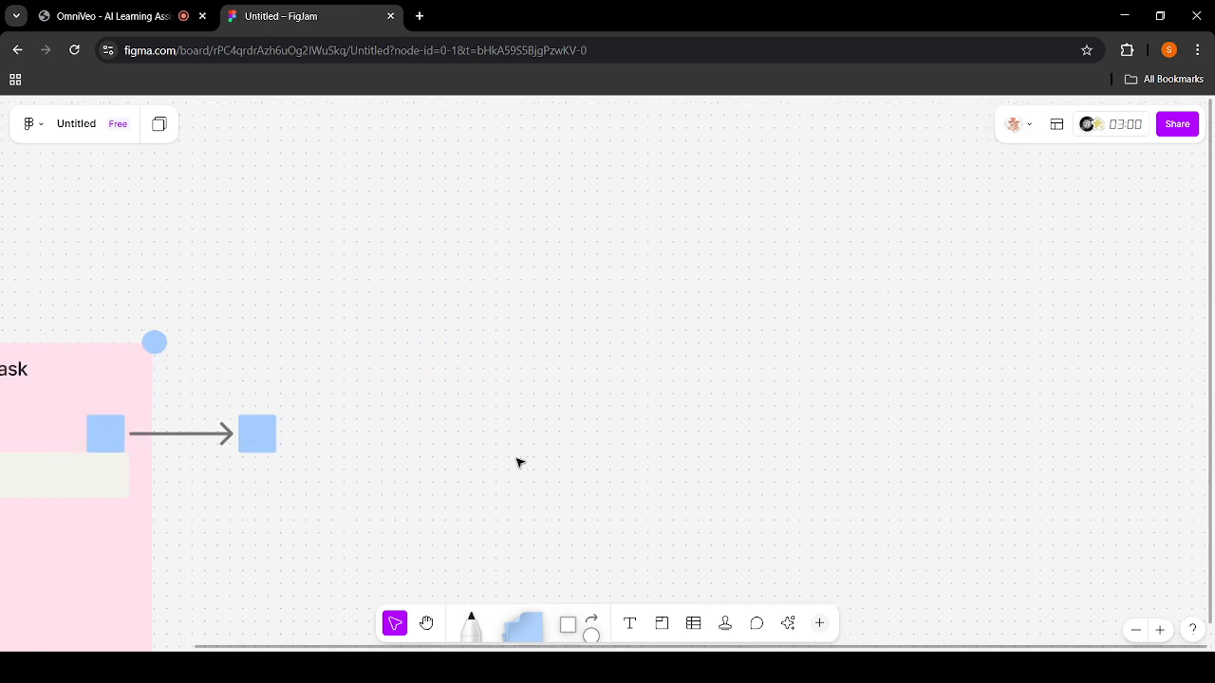
scroll(518, 462, "left", 4)
scroll(518, 462, "down", 5)
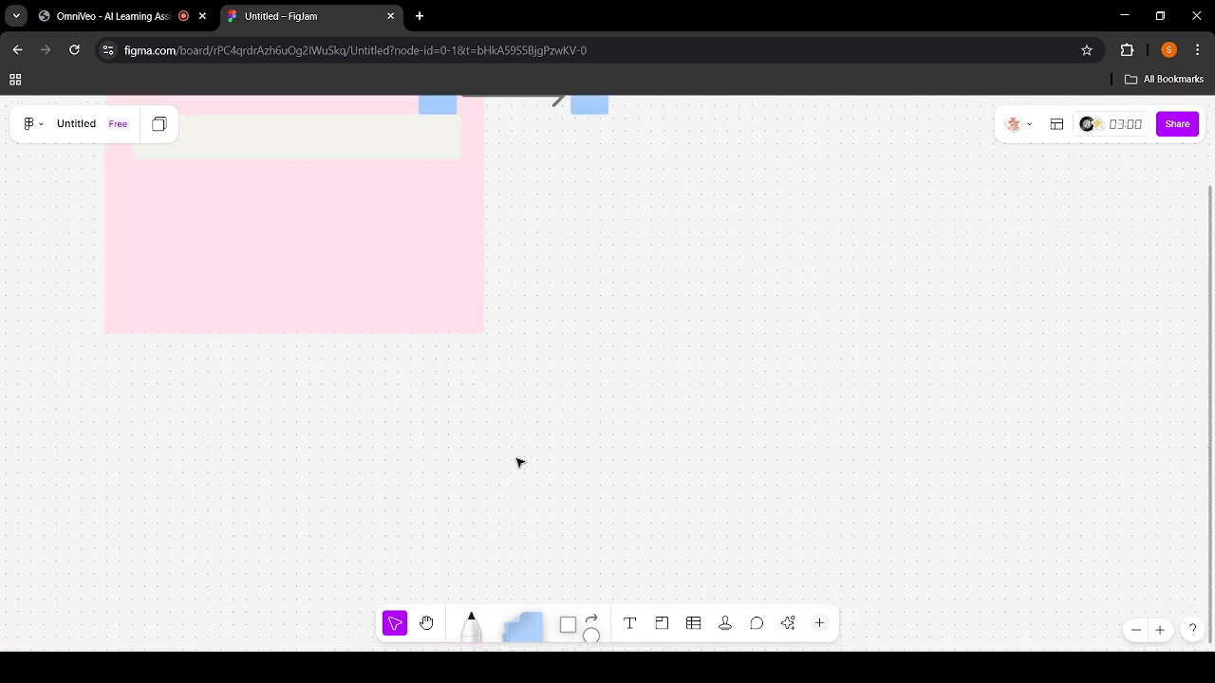
scroll(519, 462, "up", 1)
scroll(518, 463, "left", 4)
scroll(518, 462, "up", 1)
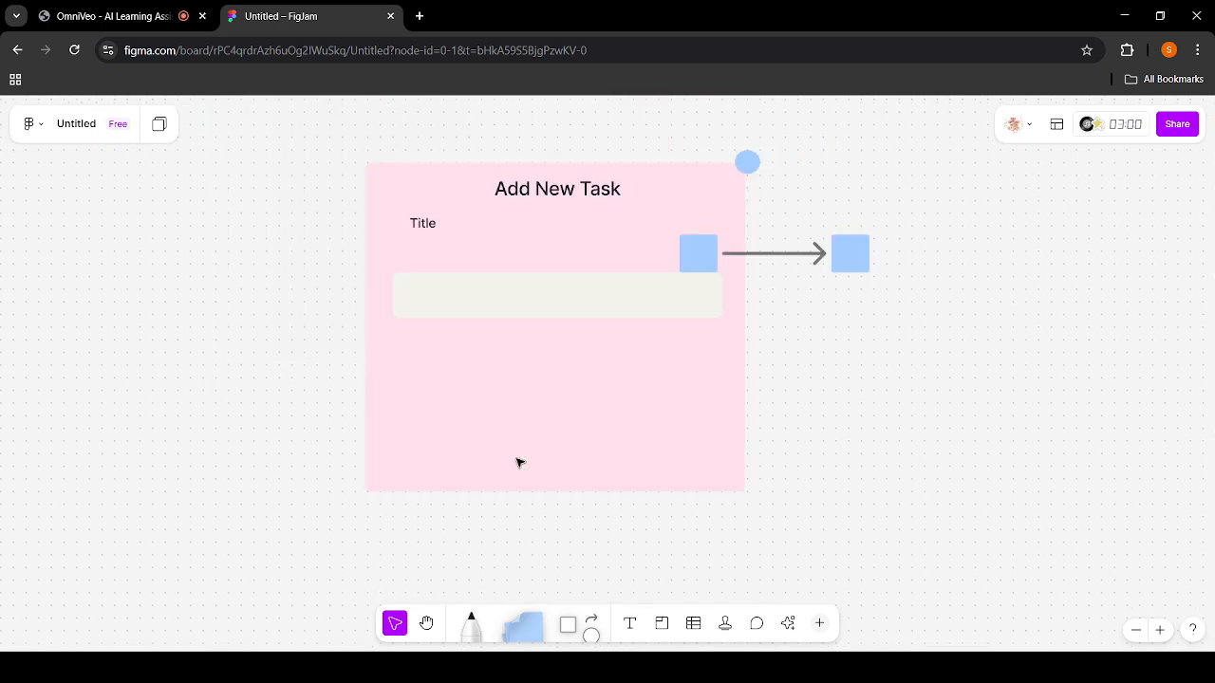
scroll(531, 467, "right", 6)
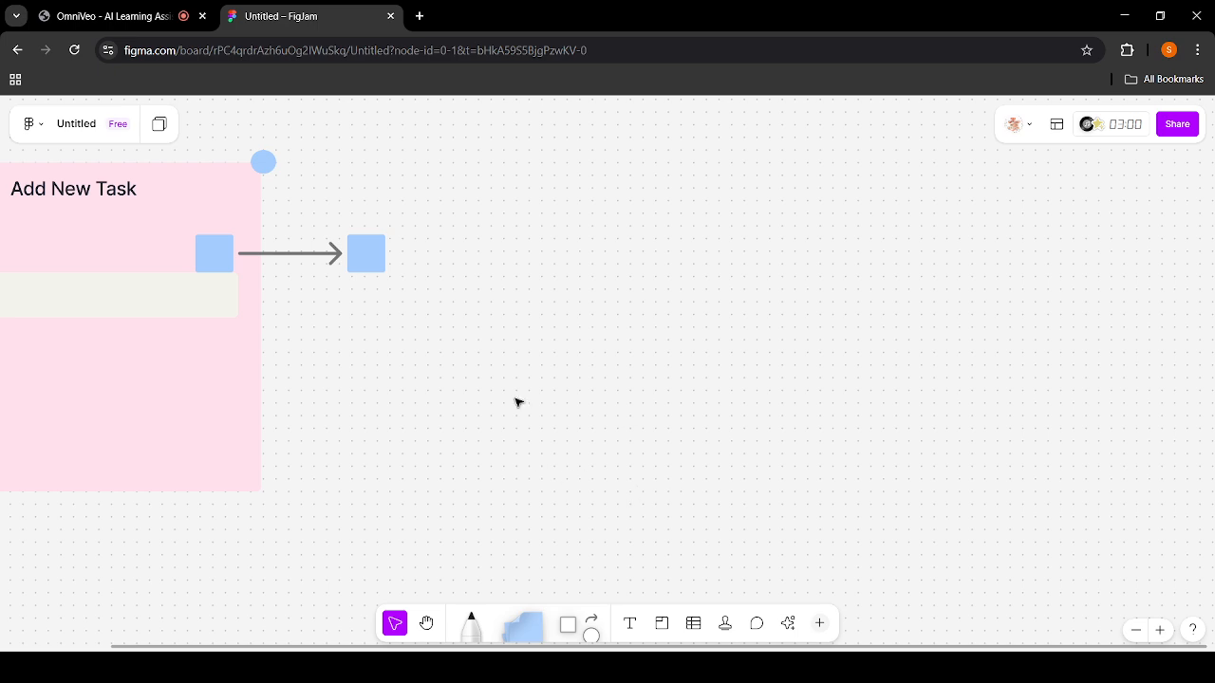
scroll(517, 402, "left", 5)
scroll(517, 402, "up", 1)
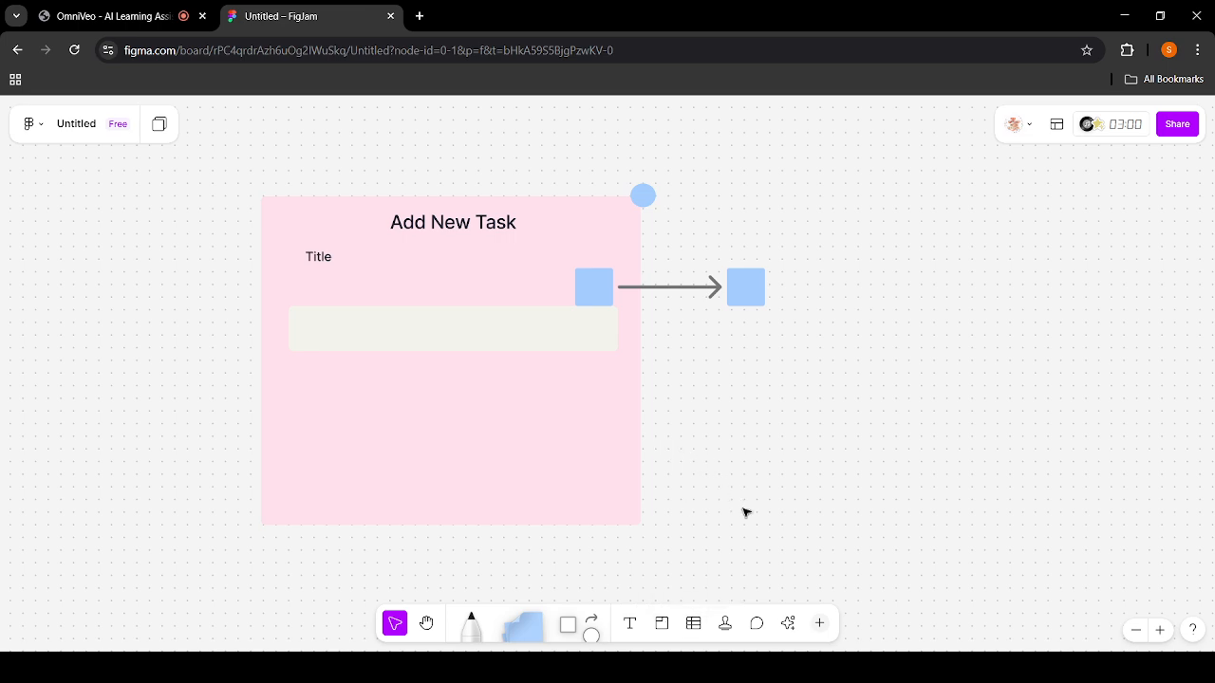
scroll(746, 510, "right", 2)
scroll(746, 512, "right", 15)
scroll(746, 512, "left", 3)
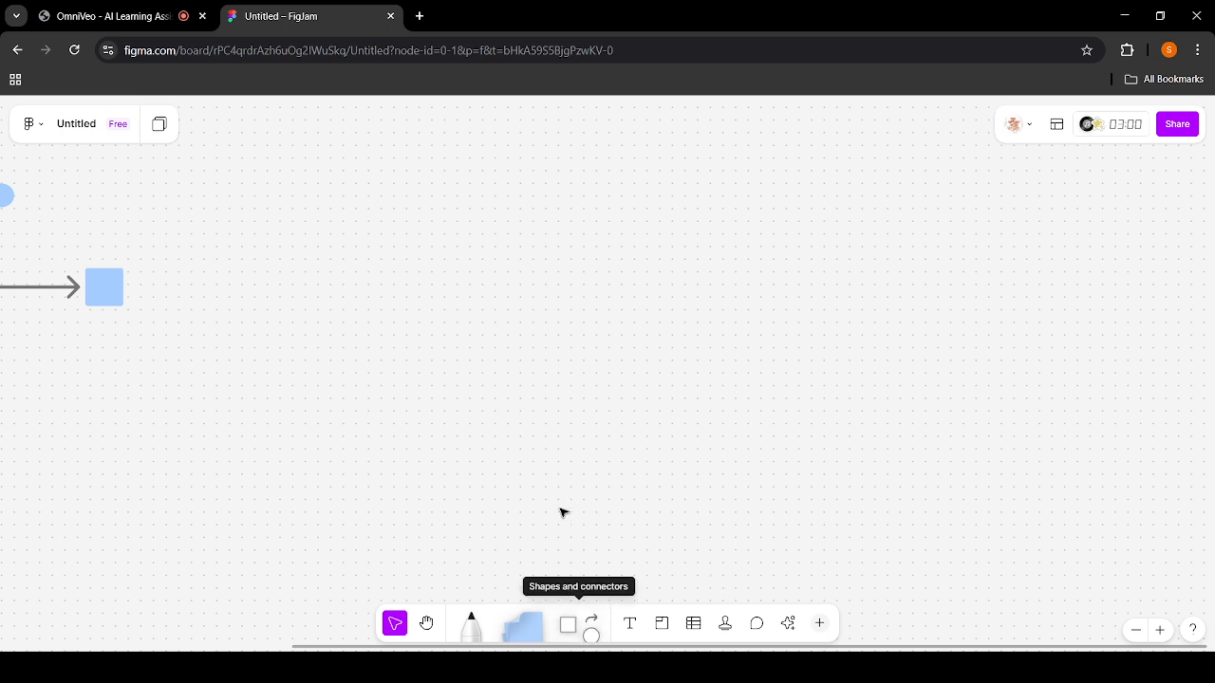
scroll(561, 510, "left", 10)
scroll(561, 513, "down", 3)
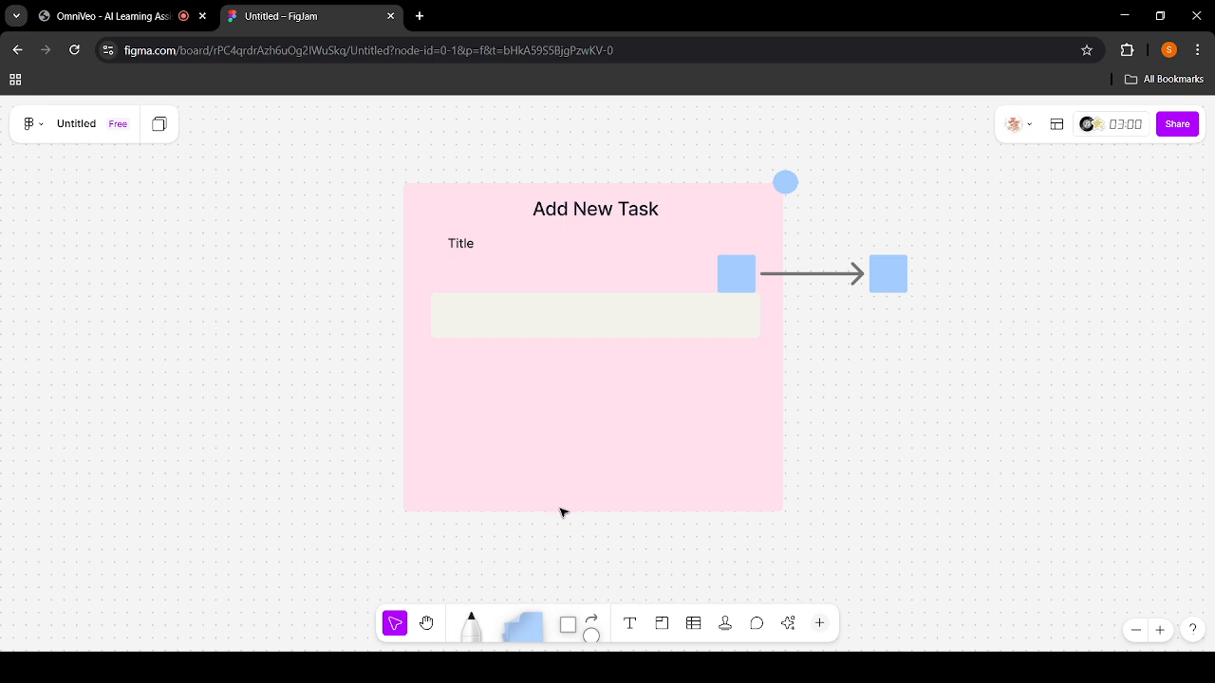
scroll(560, 512, "up", 3)
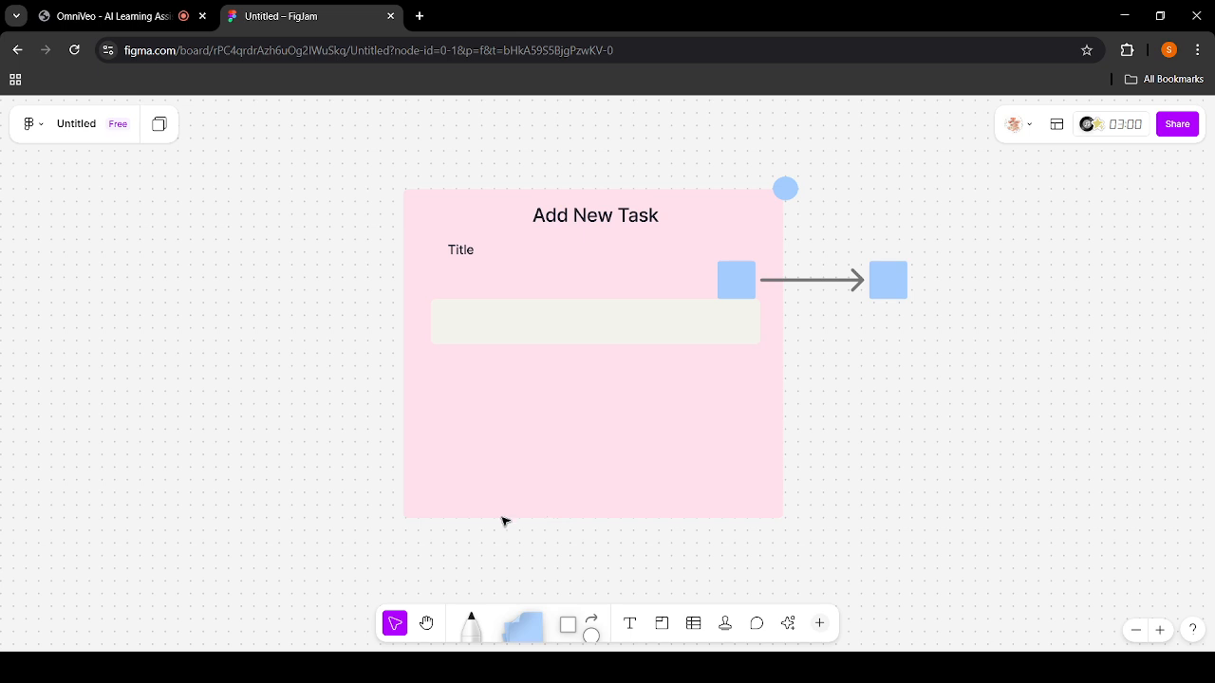
scroll(504, 521, "right", 6)
scroll(504, 521, "left", 5)
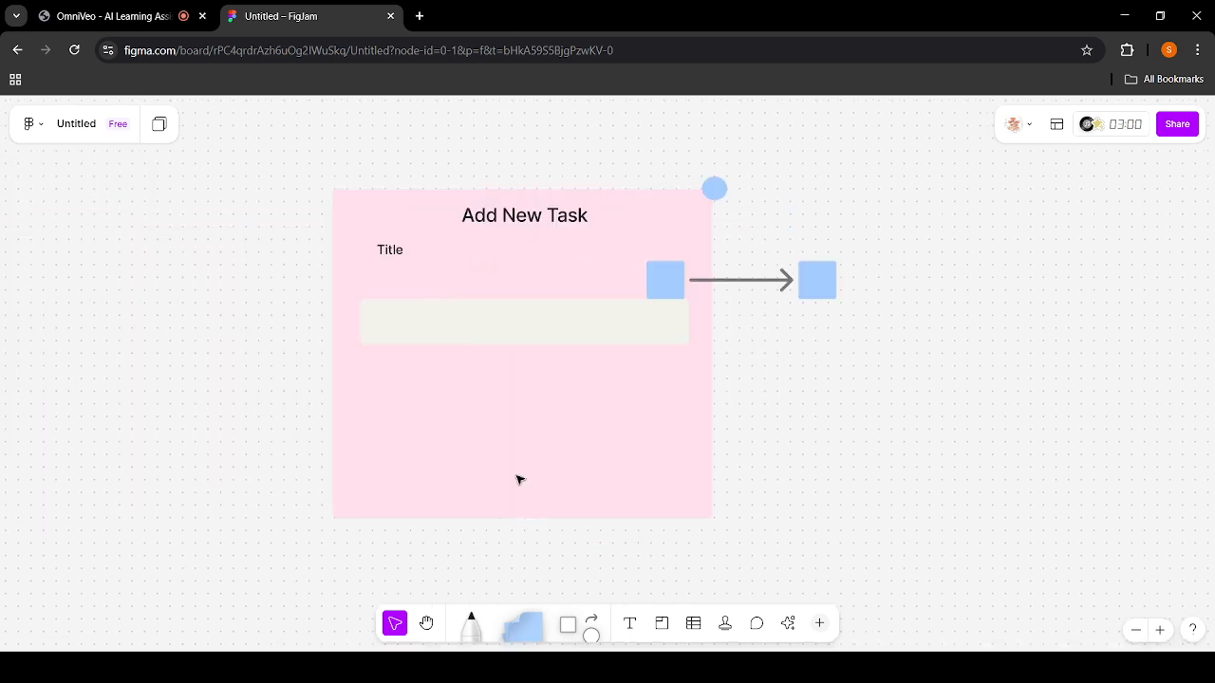
Draw a large, nearly square rectangle in the empty board area just beyond the Add New Task mockup's arrow
left_click(662, 623)
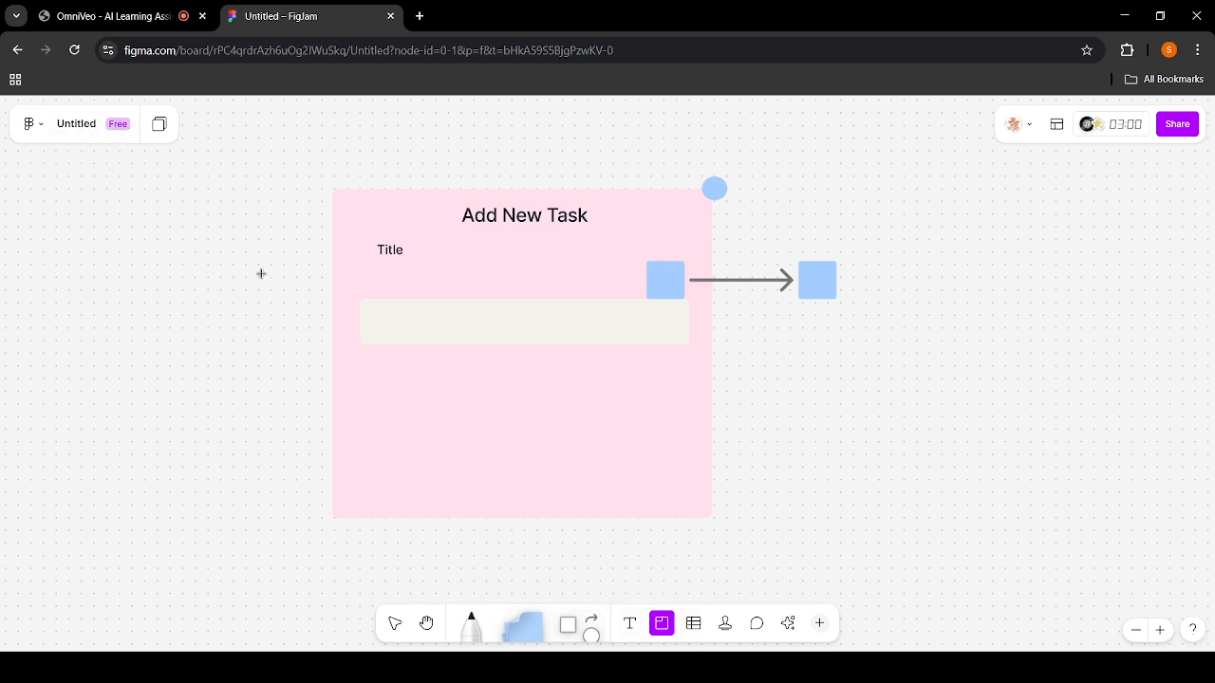
left_click(568, 626)
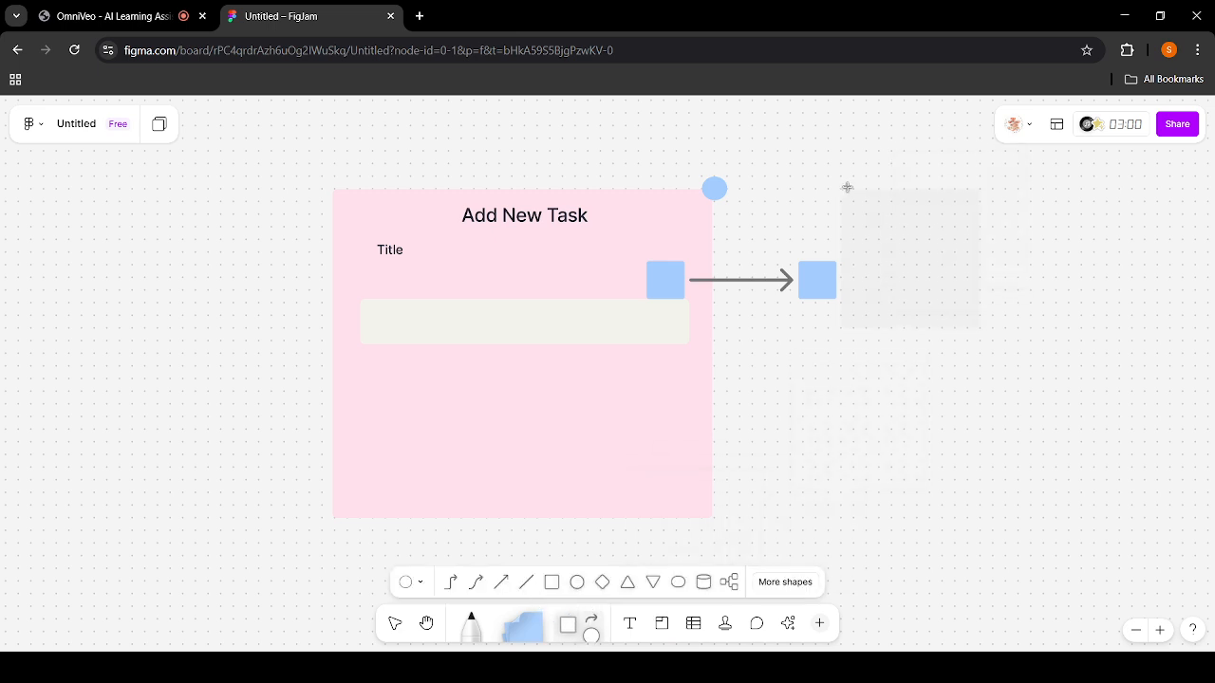
left_click_drag(847, 187, 1095, 455)
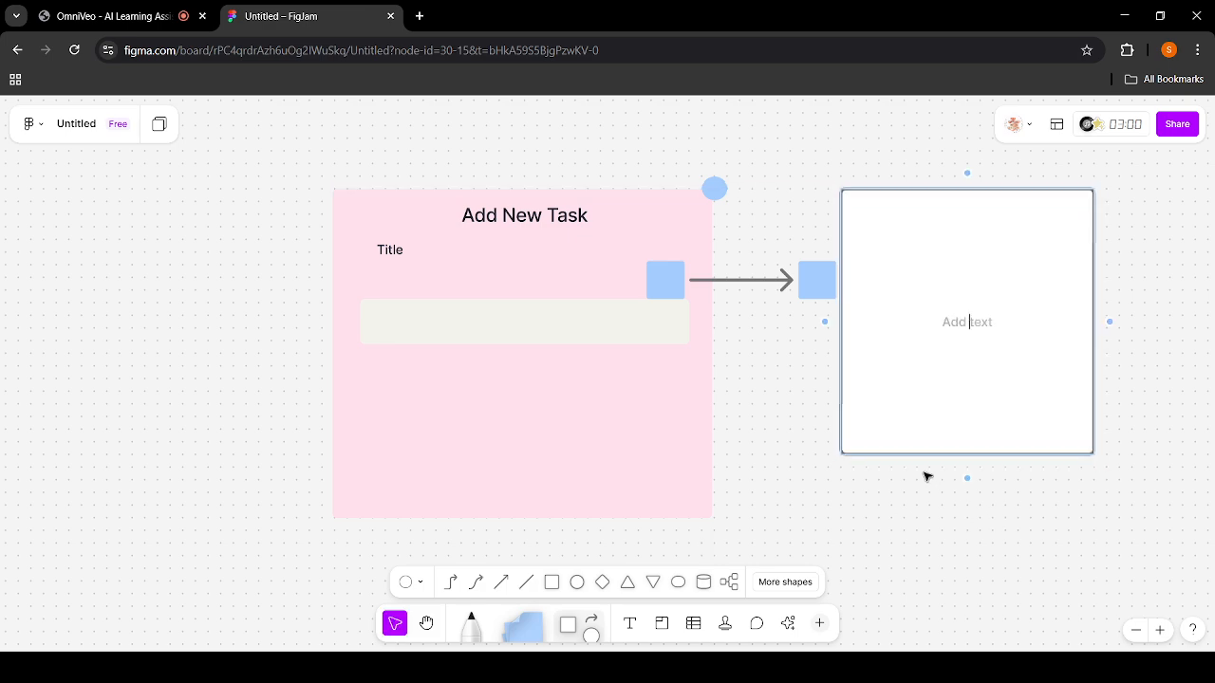
scroll(1134, 406, "right", 5)
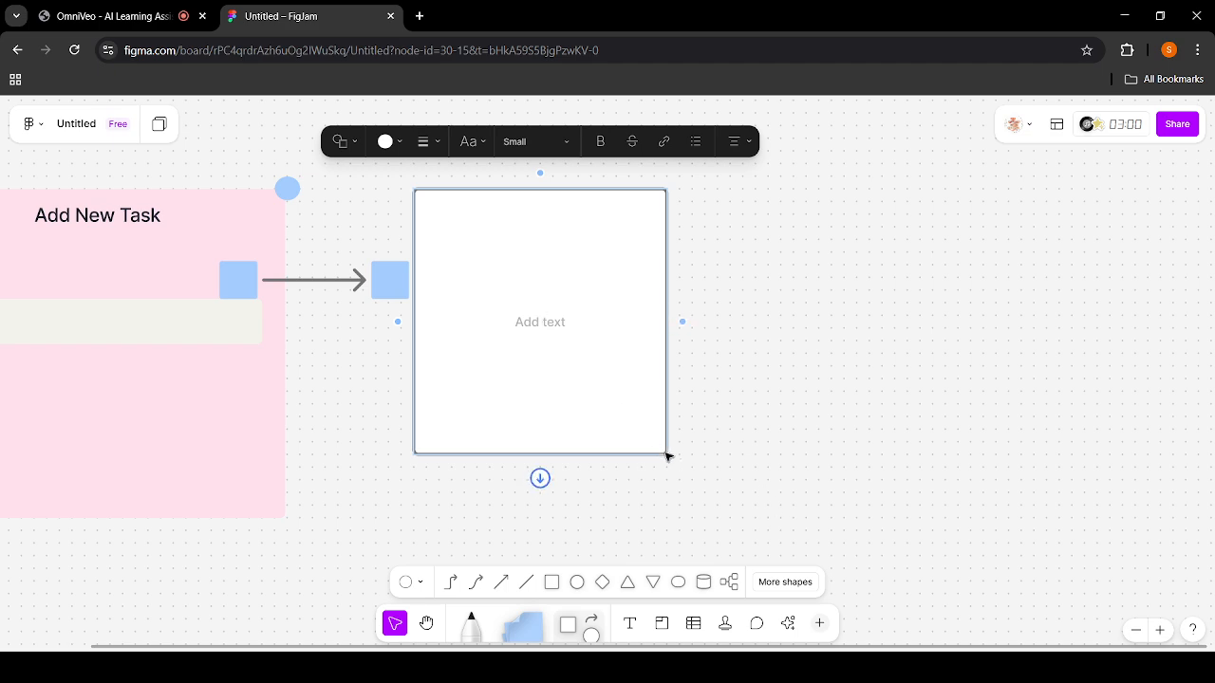
Resize the new white rectangle into a taller, narrower portrait frame and send it to the back
right_click(711, 498)
left_click(700, 174)
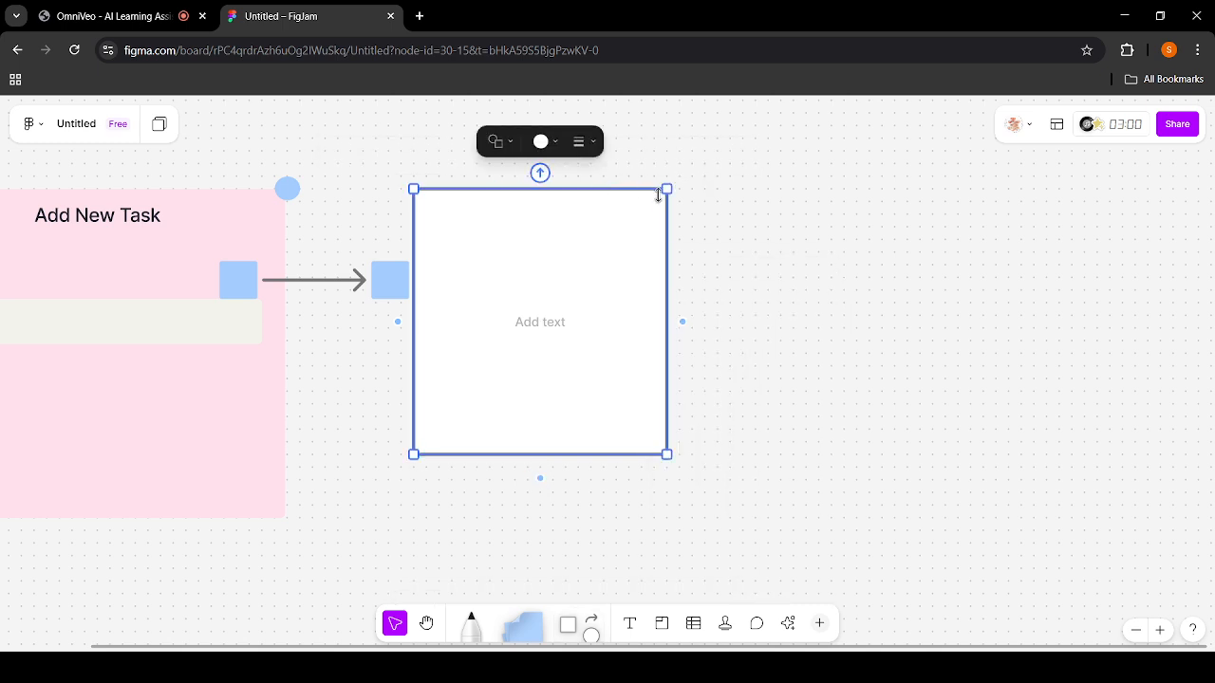
left_click_drag(667, 189, 717, 139)
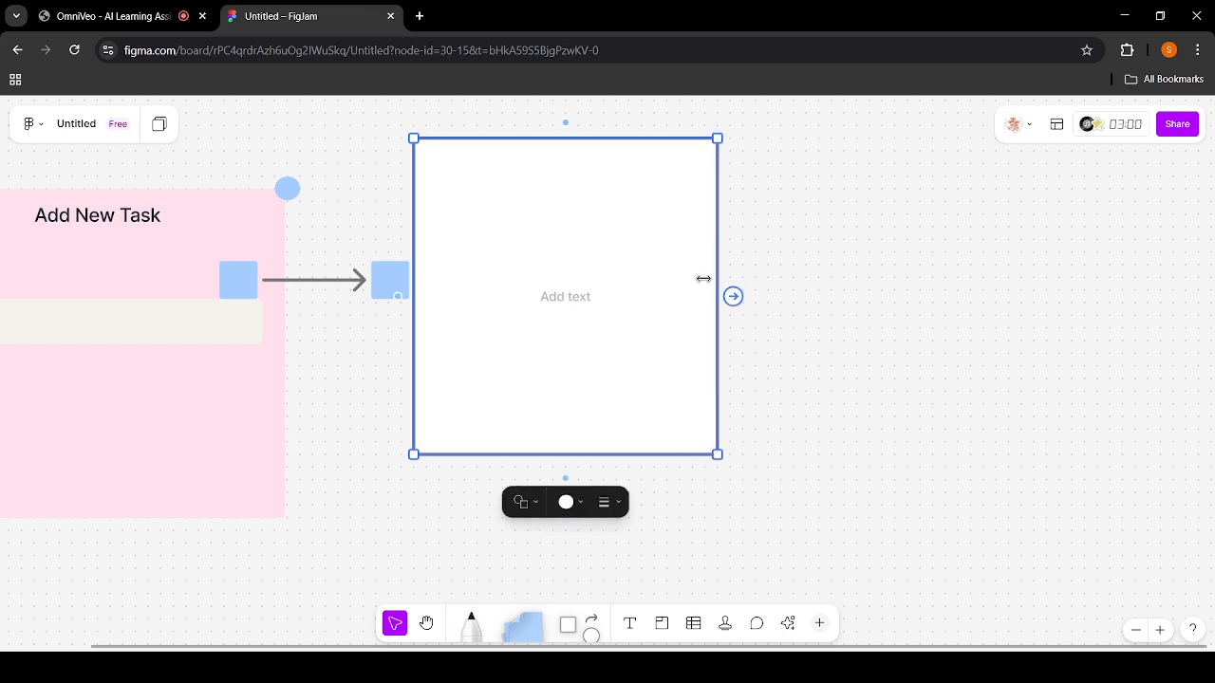
left_click_drag(702, 276, 641, 287)
right_click(637, 451)
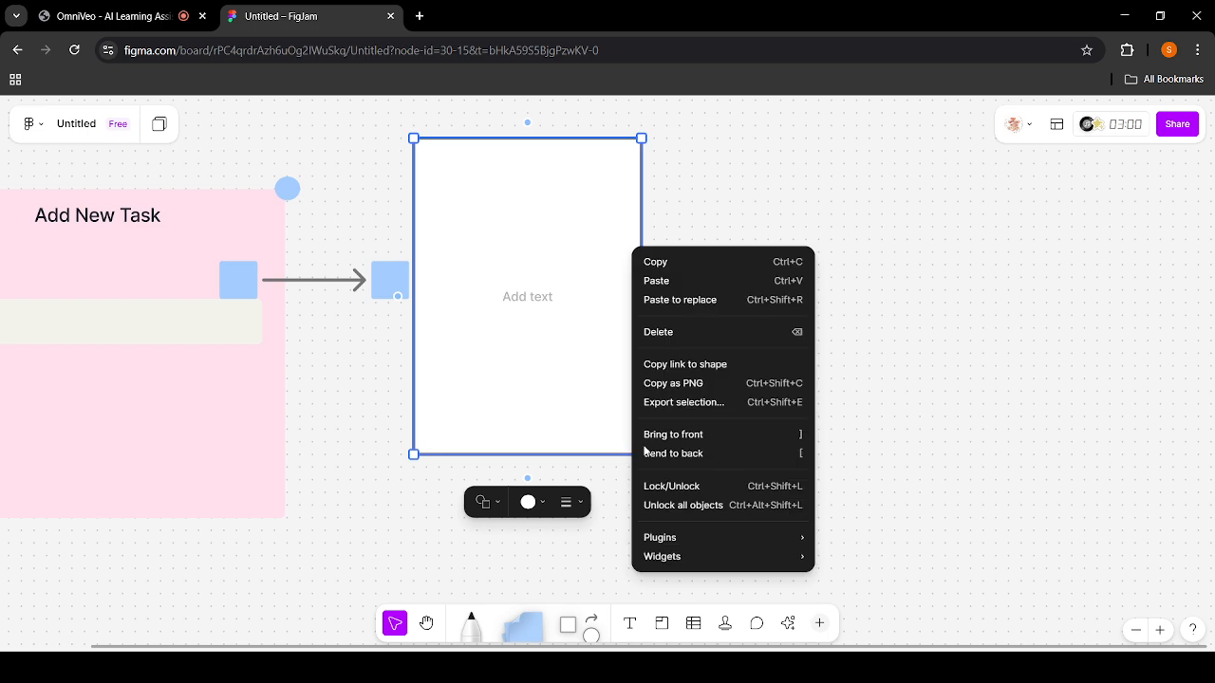
left_click(648, 455)
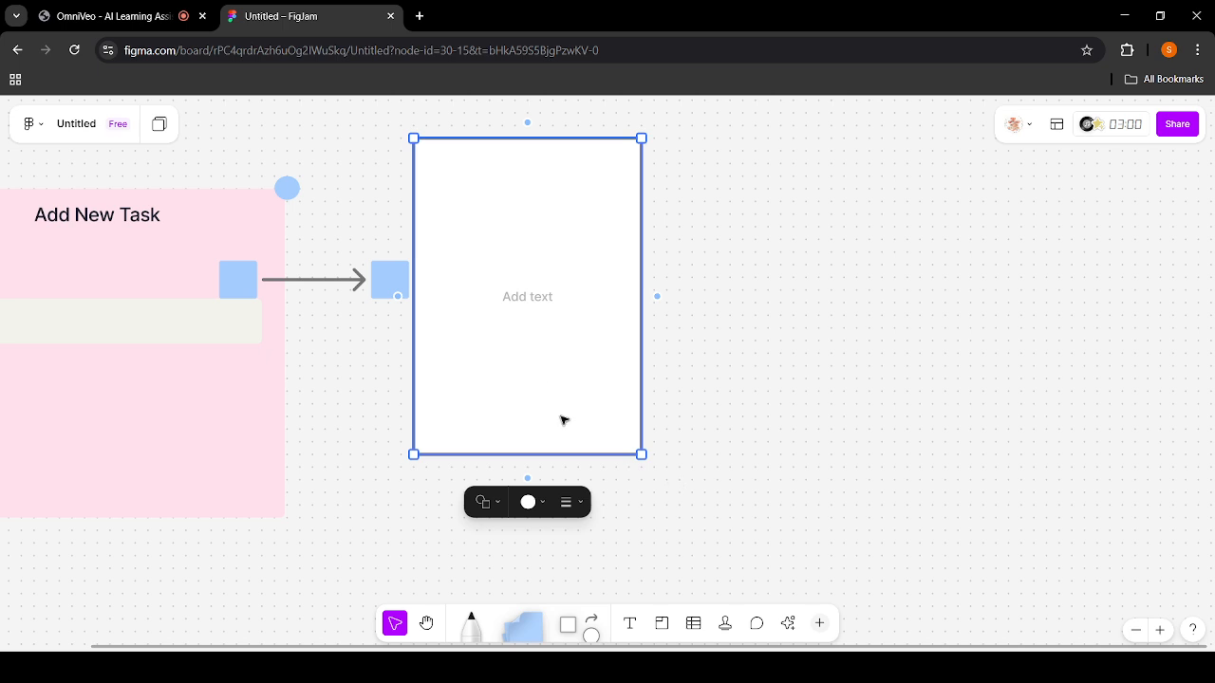
Draw a wide header rectangle inside the portrait frame, along its upper edge and nearly as wide as the frame
left_click(530, 186)
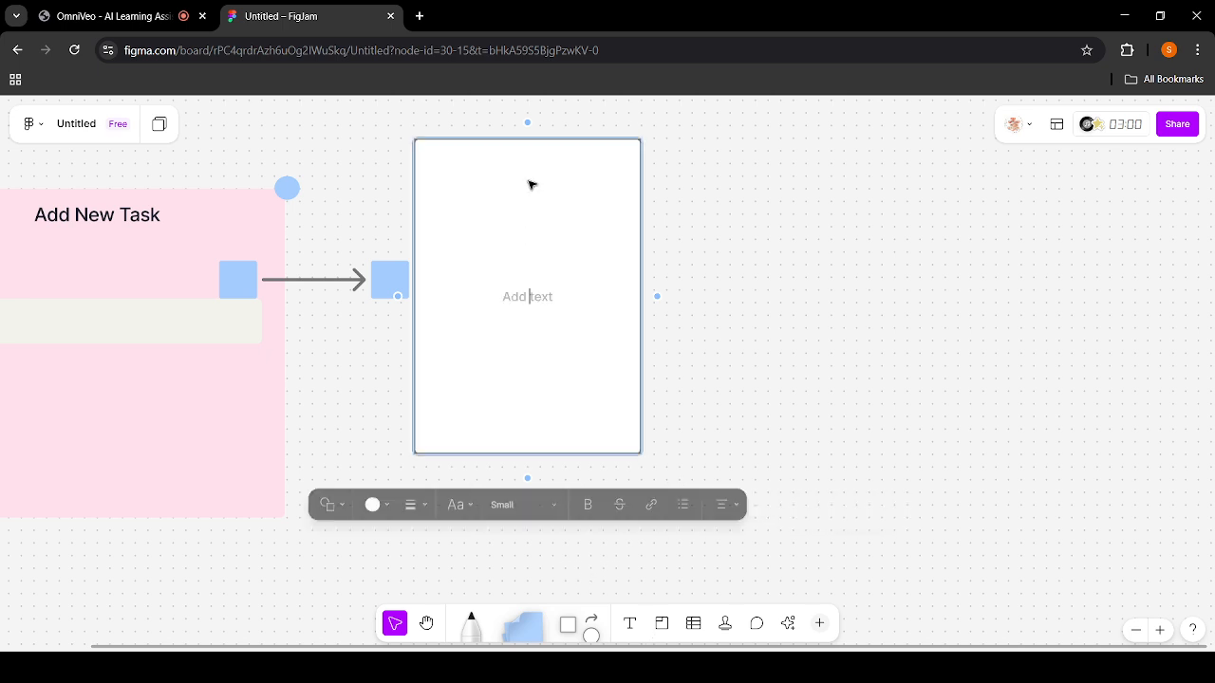
left_click(574, 637)
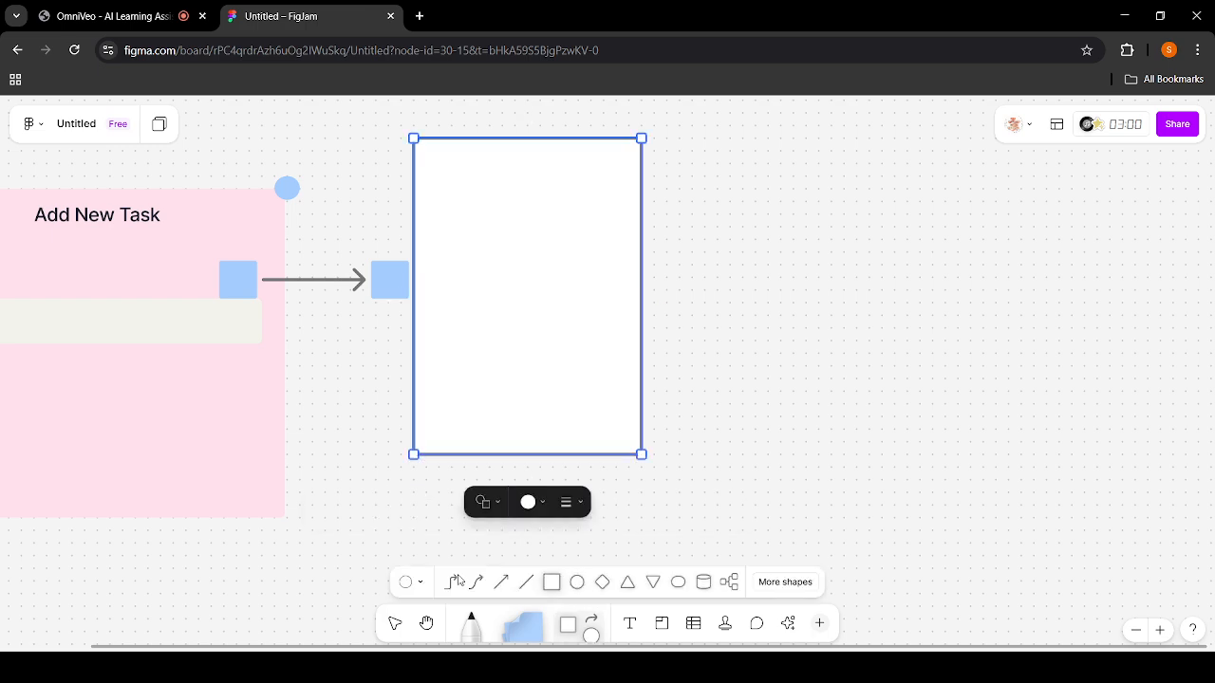
left_click(552, 589)
mouse_move(426, 152)
left_mouse_down()
mouse_move(535, 212)
mouse_move(628, 216)
left_mouse_up()
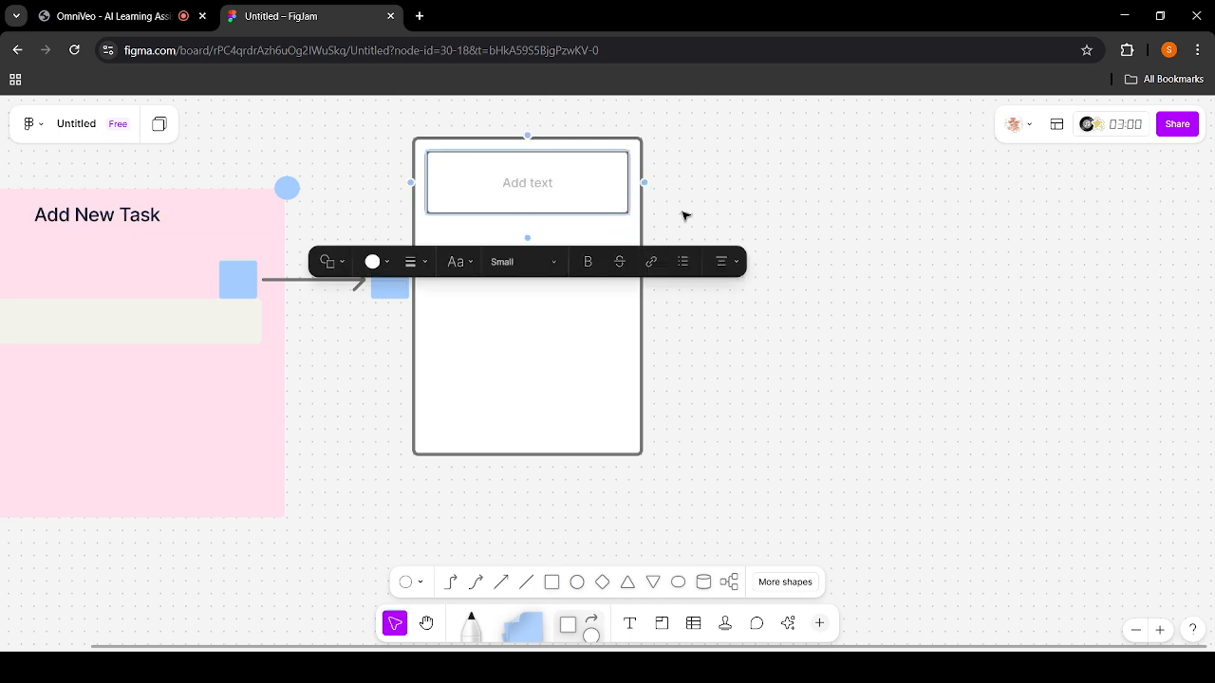
left_click(651, 377)
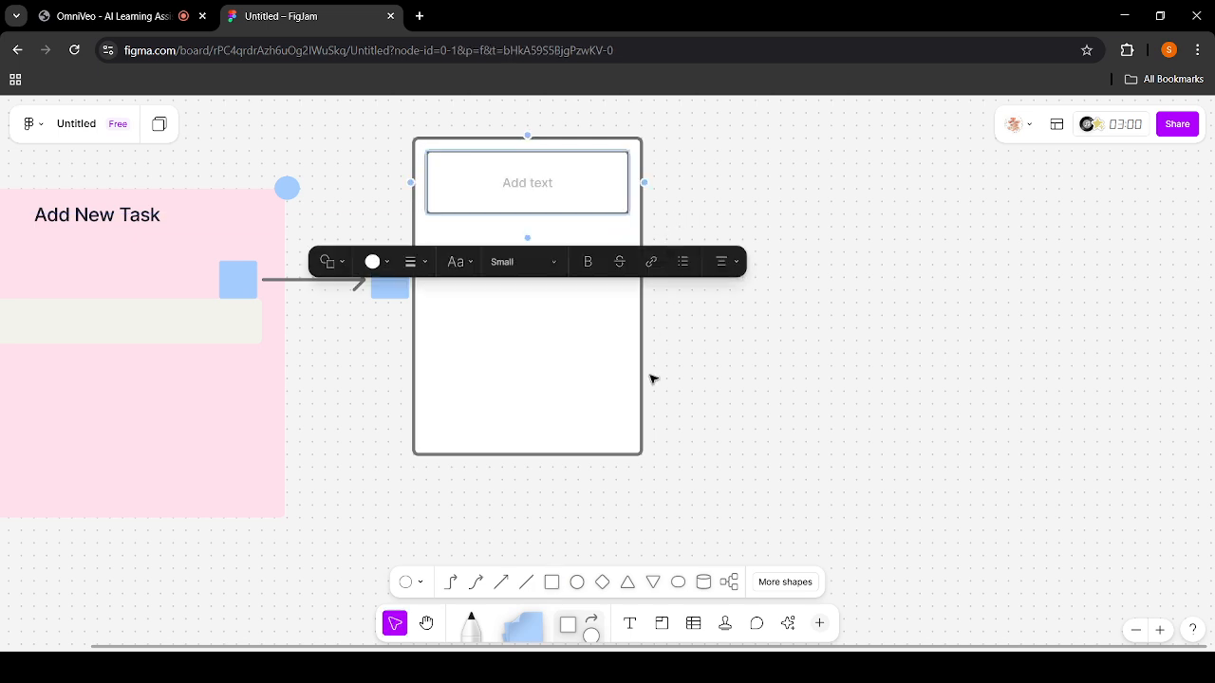
Label the header rectangle "Lokus - Traveling assistant" and leave text editing without adding any separate text
left_click(631, 624)
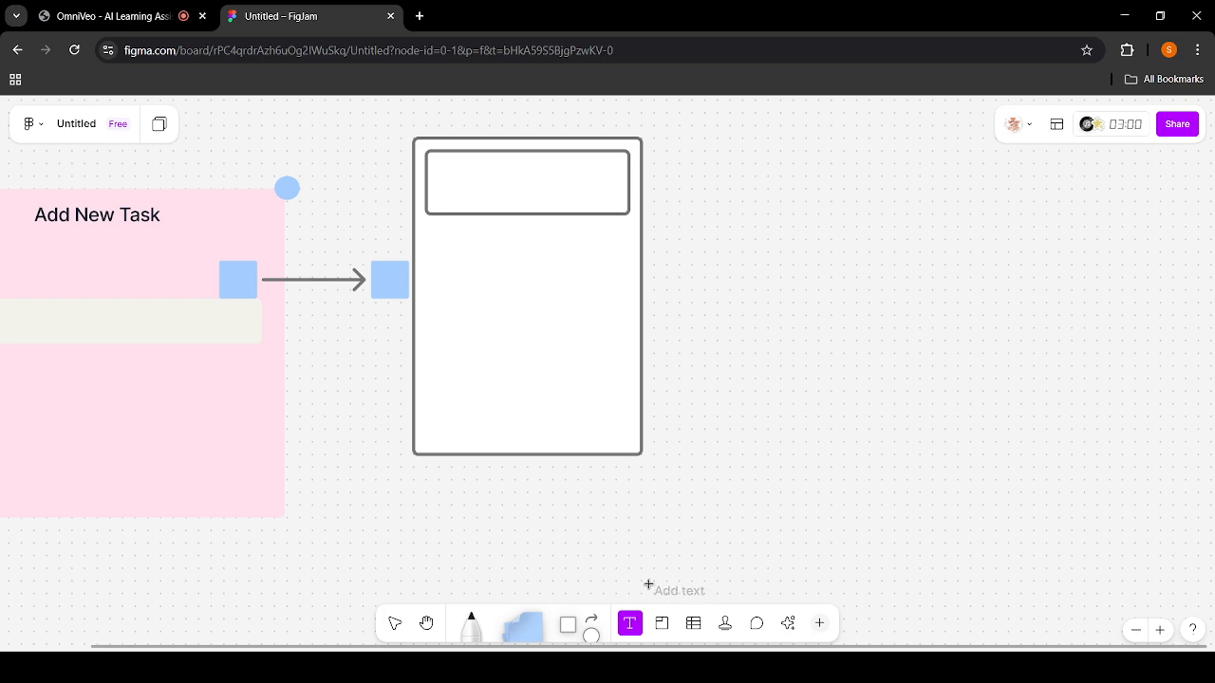
left_click(518, 187)
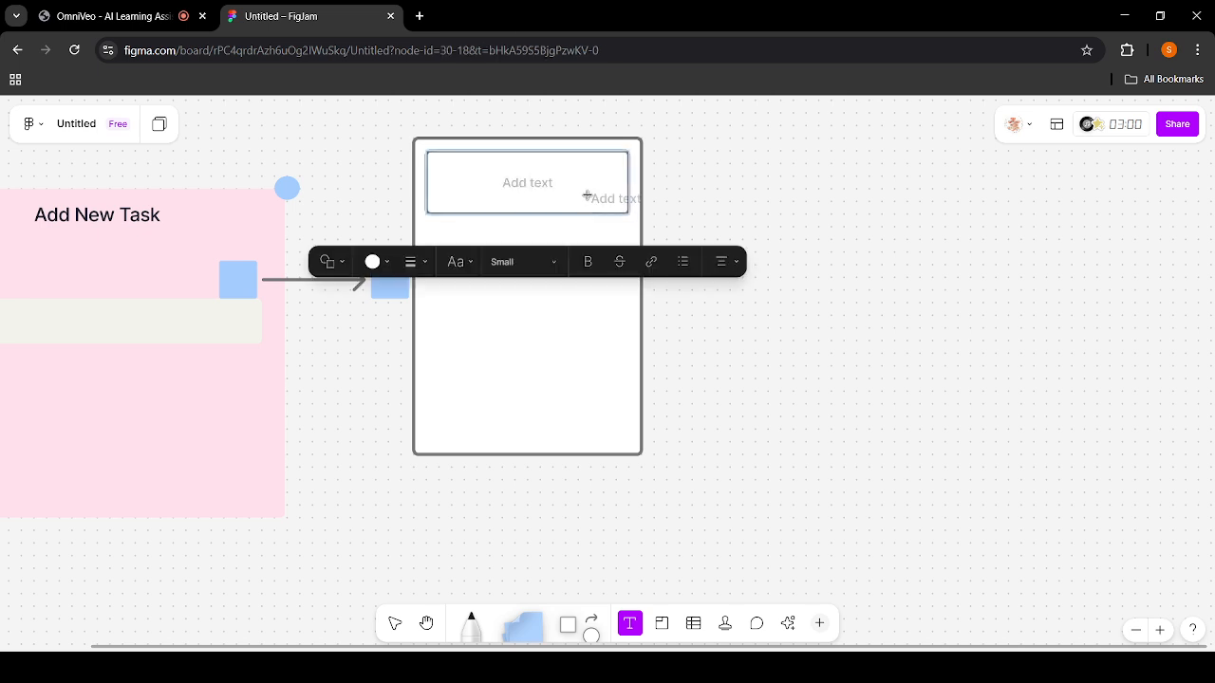
type("4kous")
key("BackSpace")
key("BackSpace")
key("BackSpace")
key("BackSpace")
key("BackSpace")
type("okus - Traveling ")
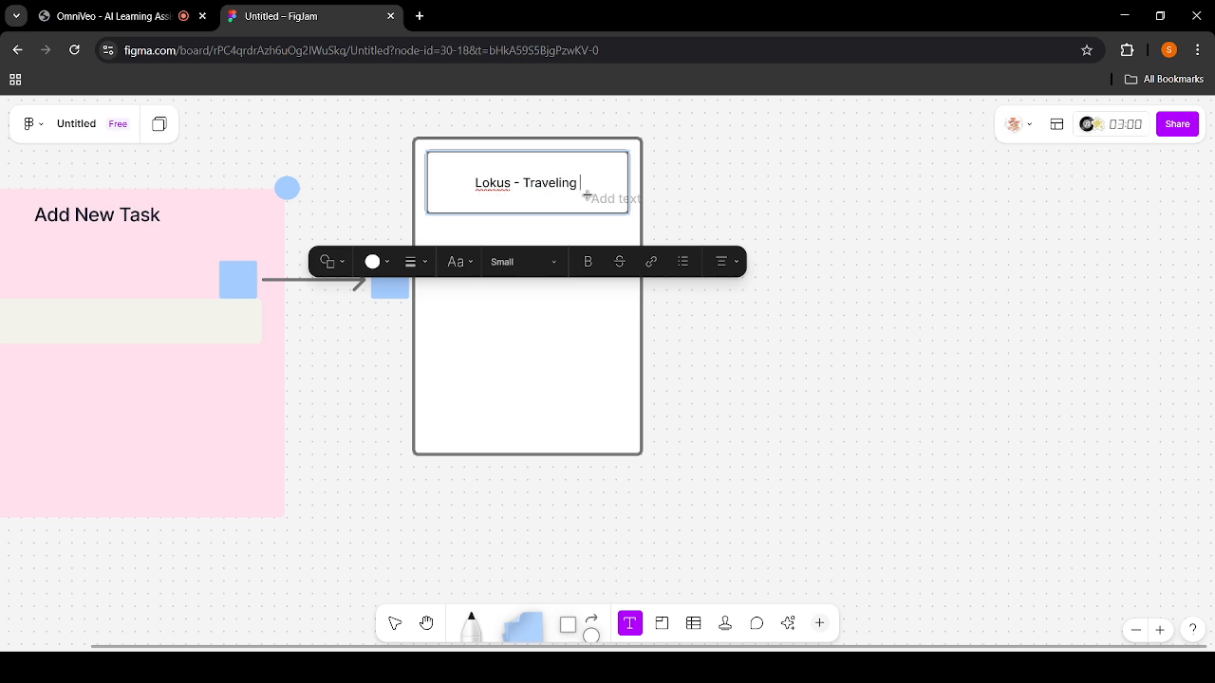
type("assis")
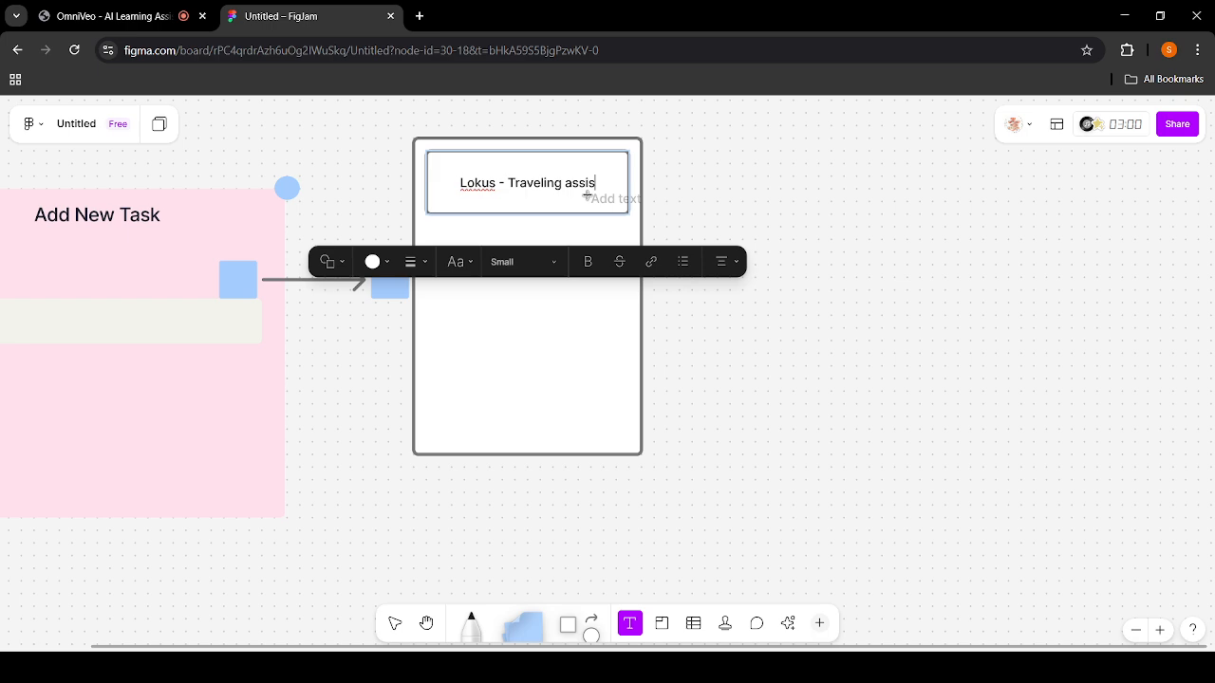
type("tant")
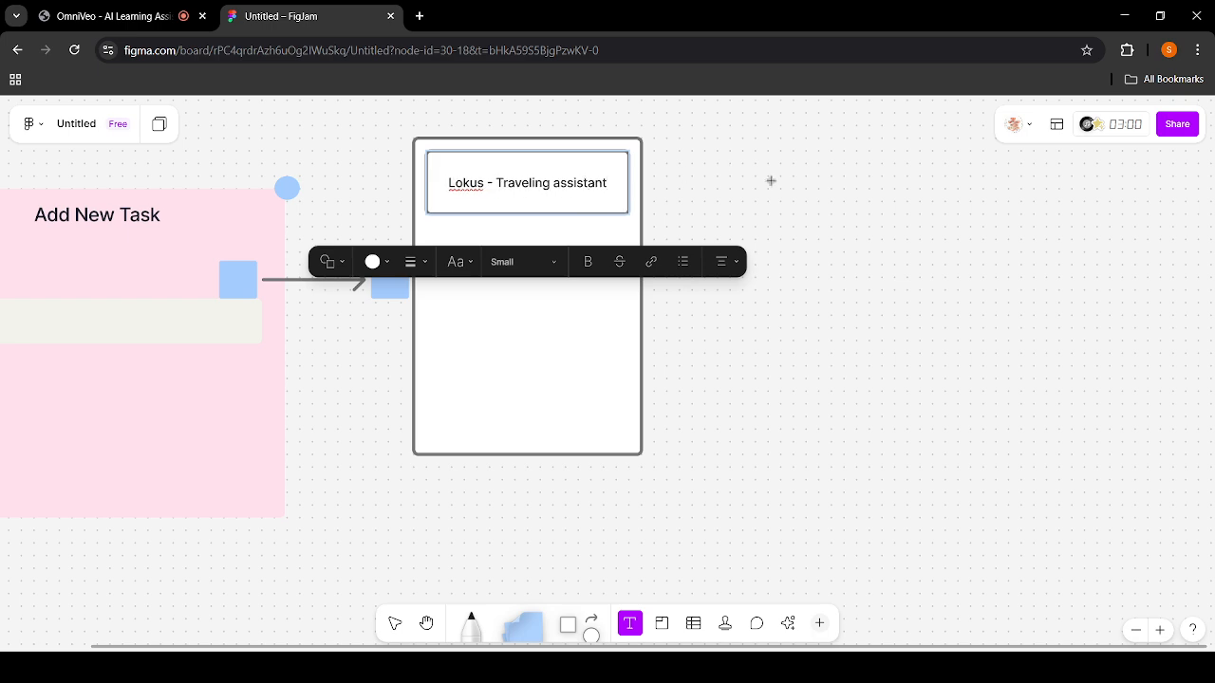
left_click(771, 181)
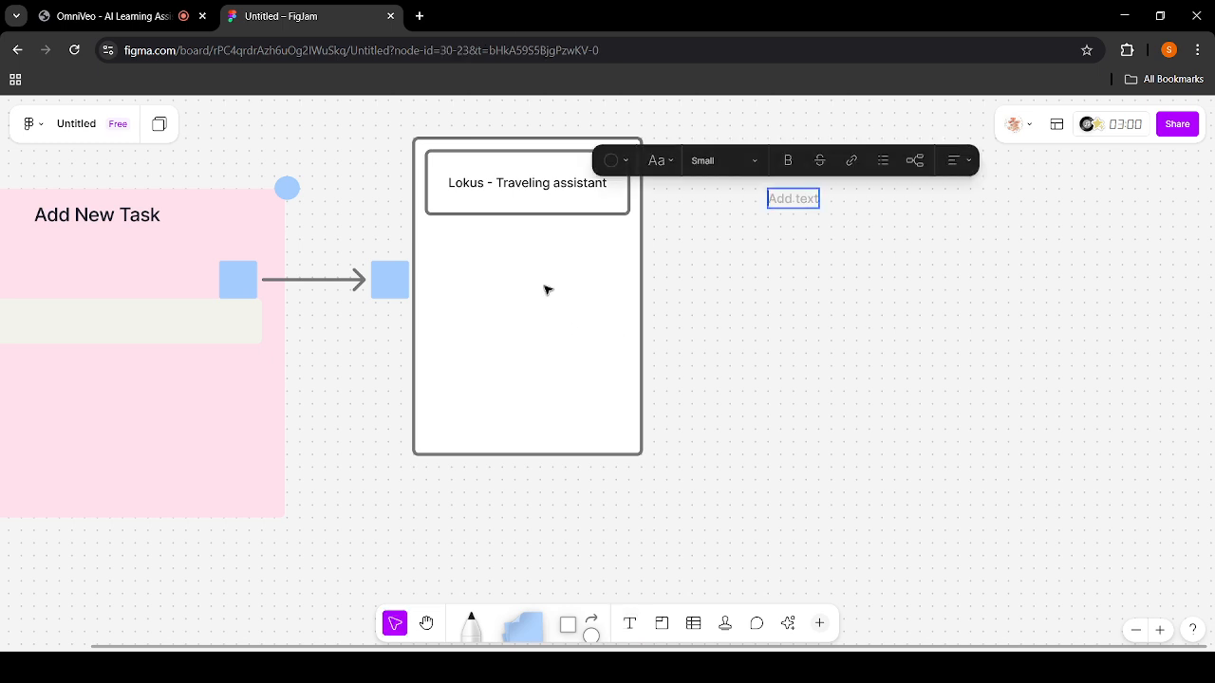
key("Escape")
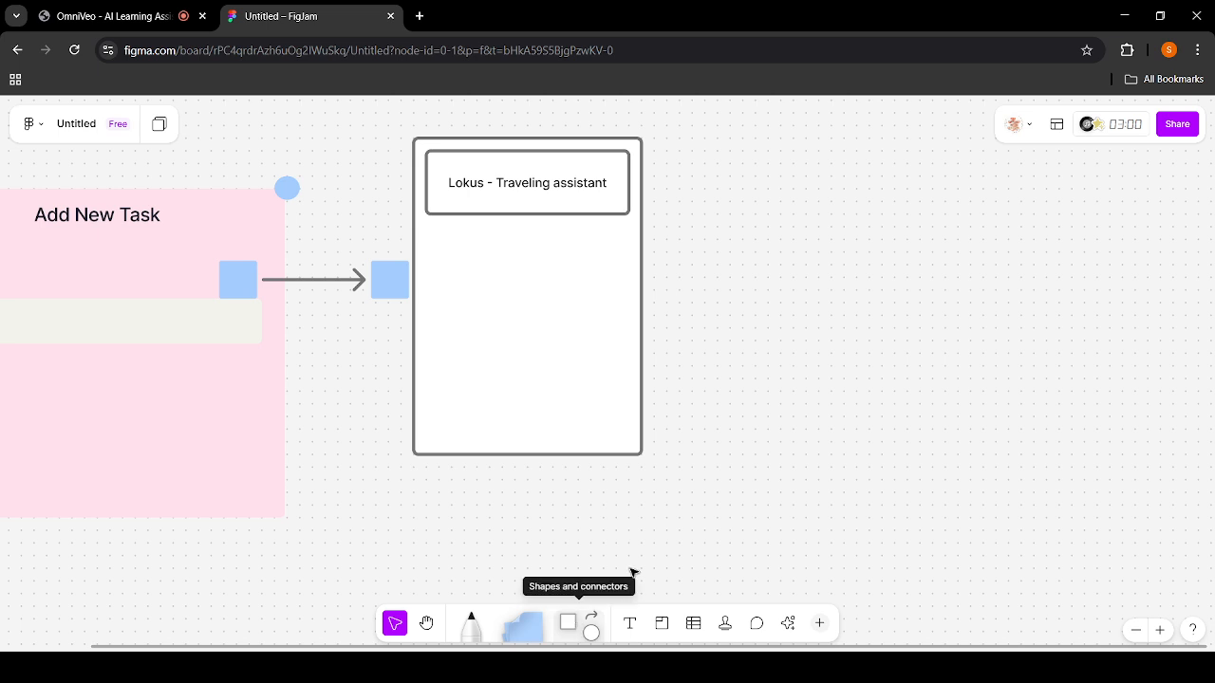
Draw a thin, wide rectangle inside the portrait frame, just below the "Lokus - Traveling assistant" header
left_click(565, 627)
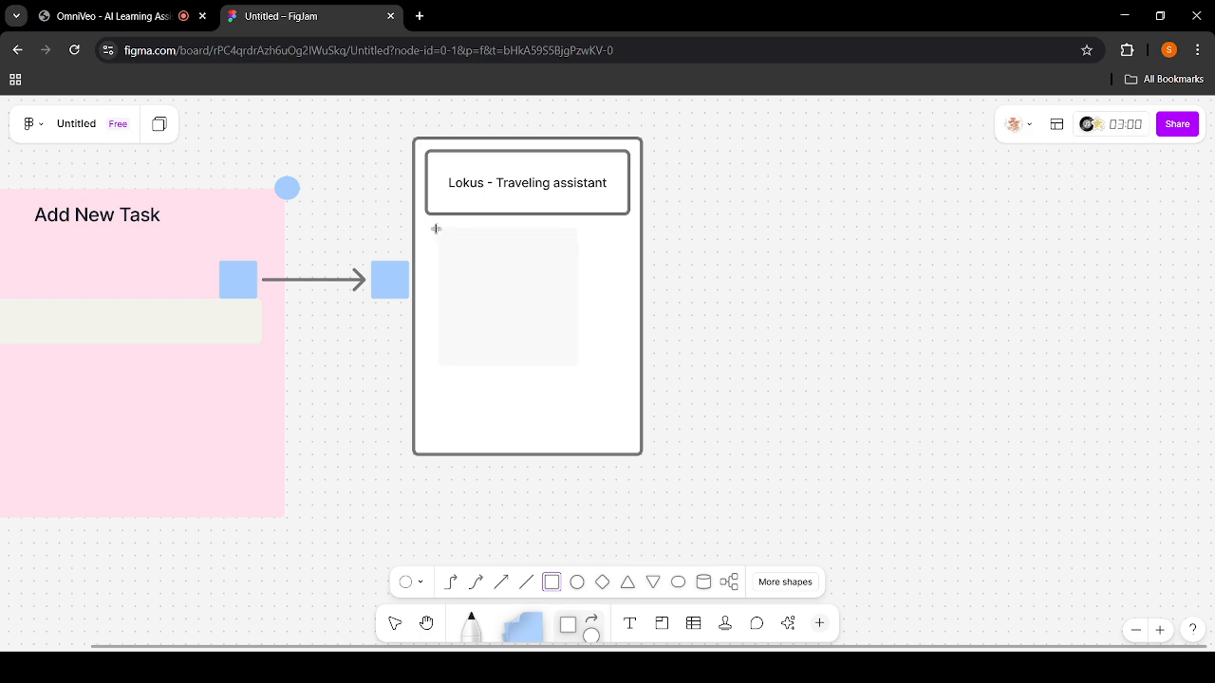
left_click_drag(436, 229, 618, 251)
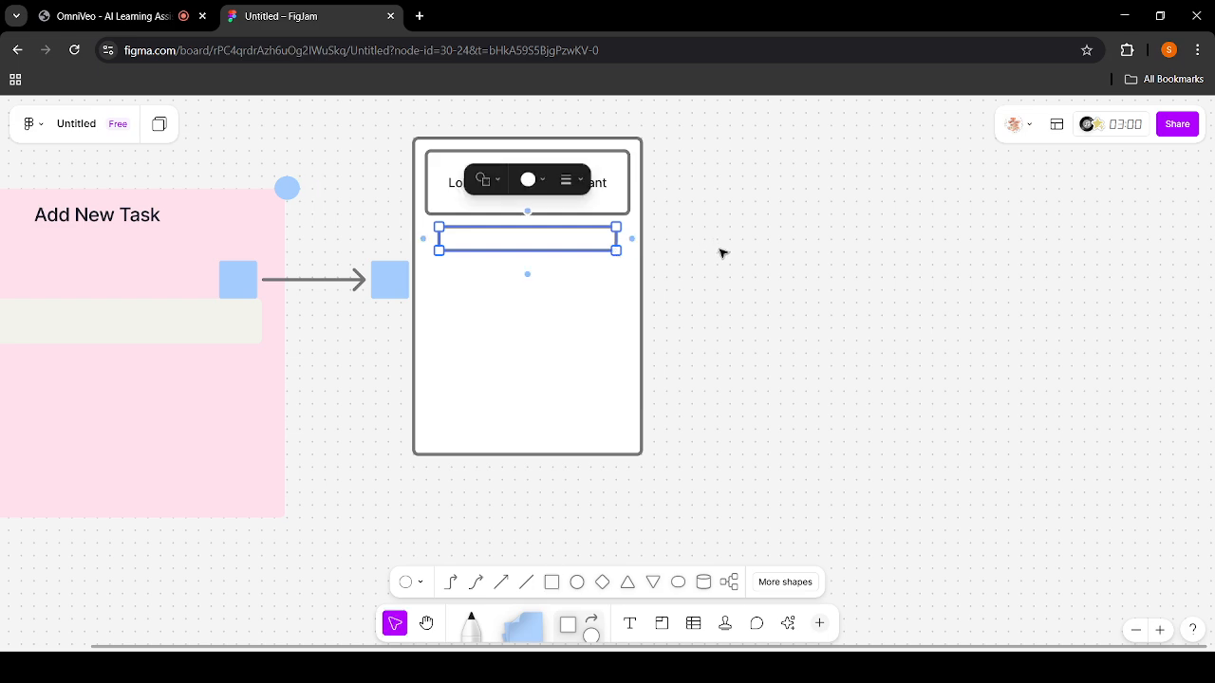
Fill the thin rectangle below the "Lokus - Traveling assistant" header with dark gray
left_click(695, 355)
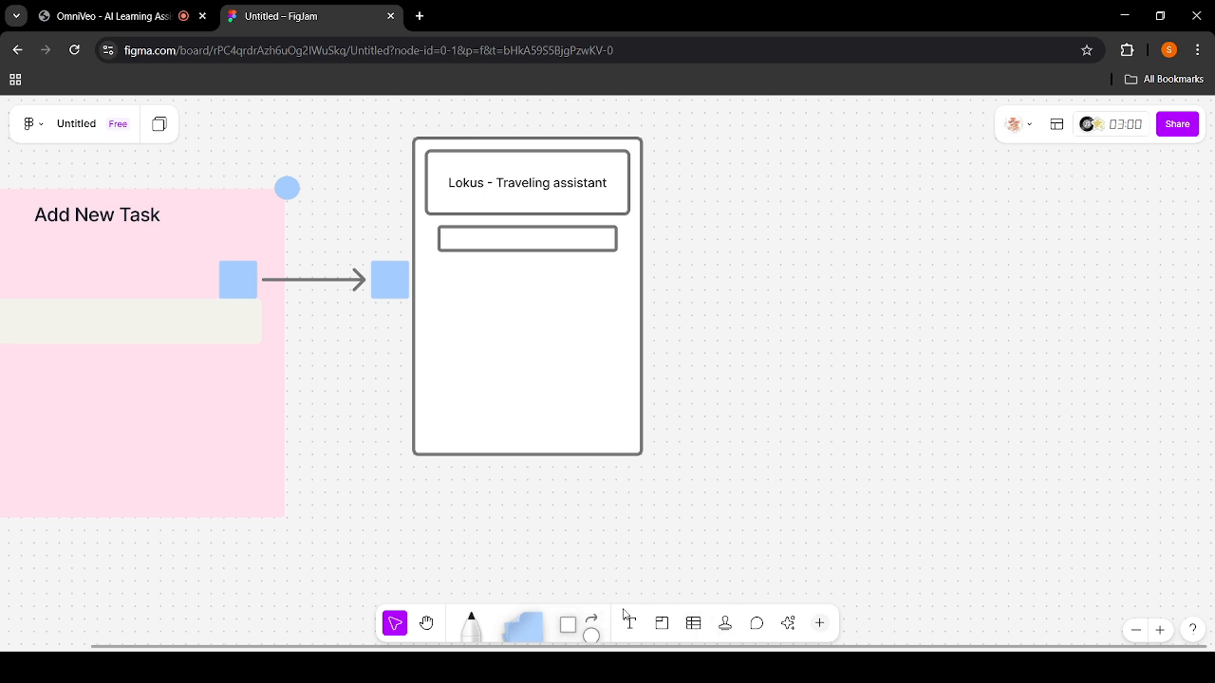
double_click(526, 244)
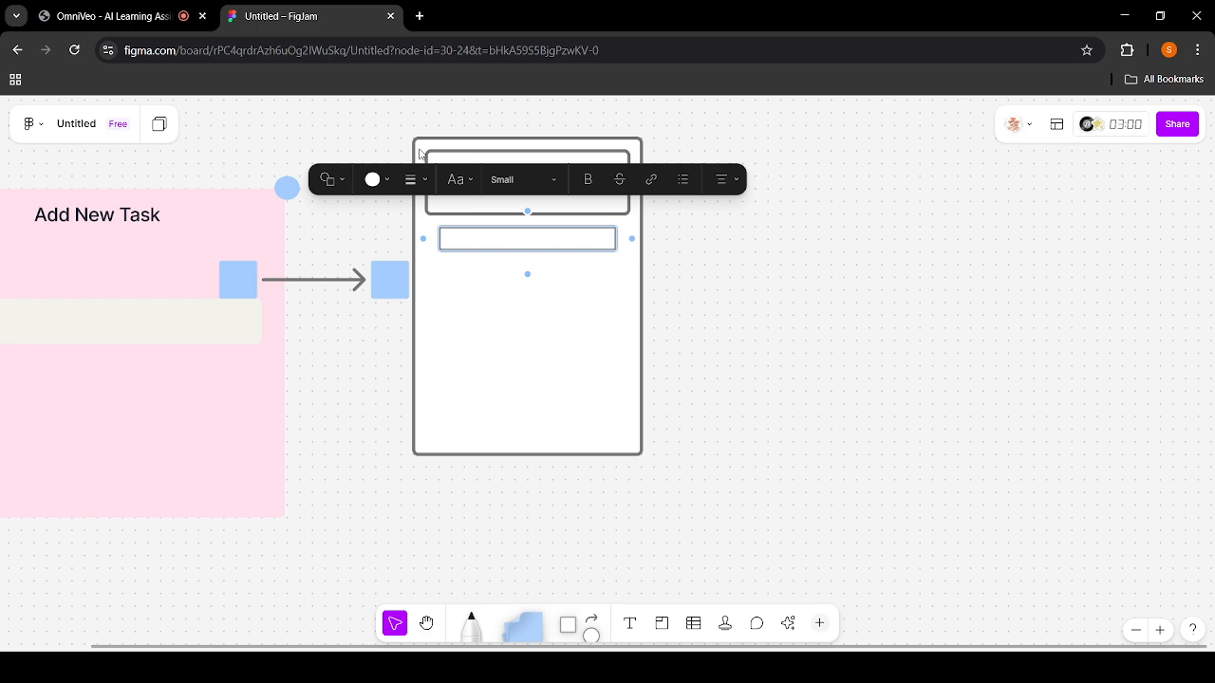
left_click(375, 179)
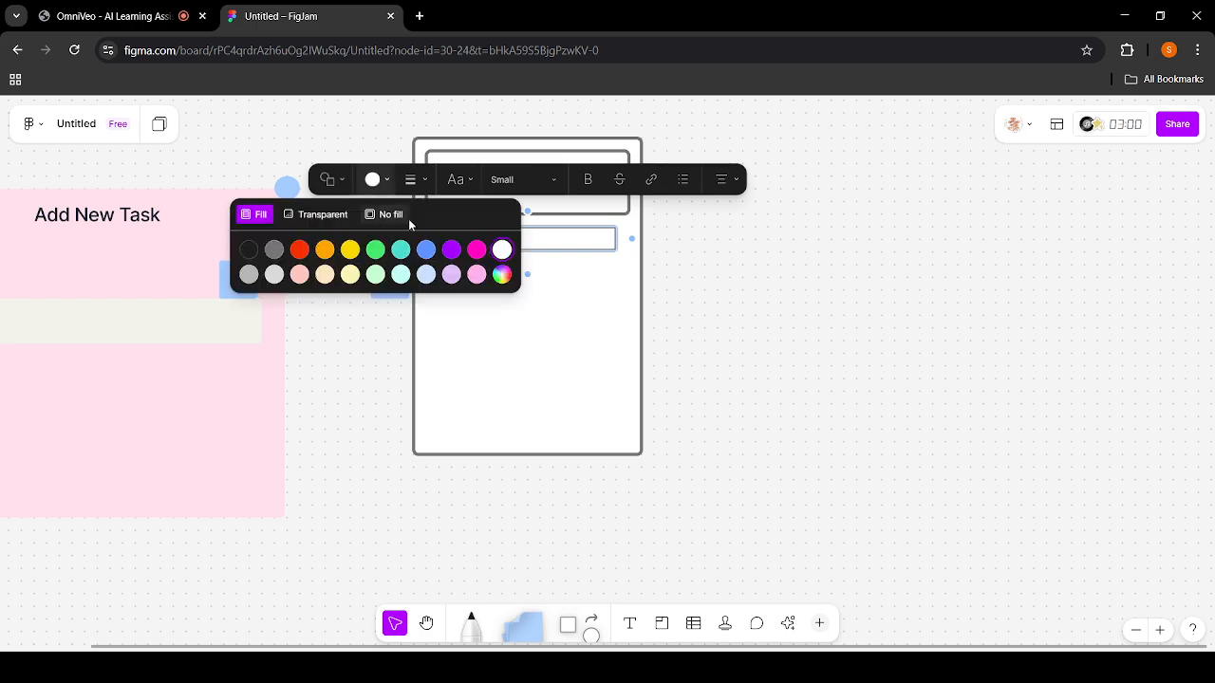
left_click(275, 250)
key("Escape")
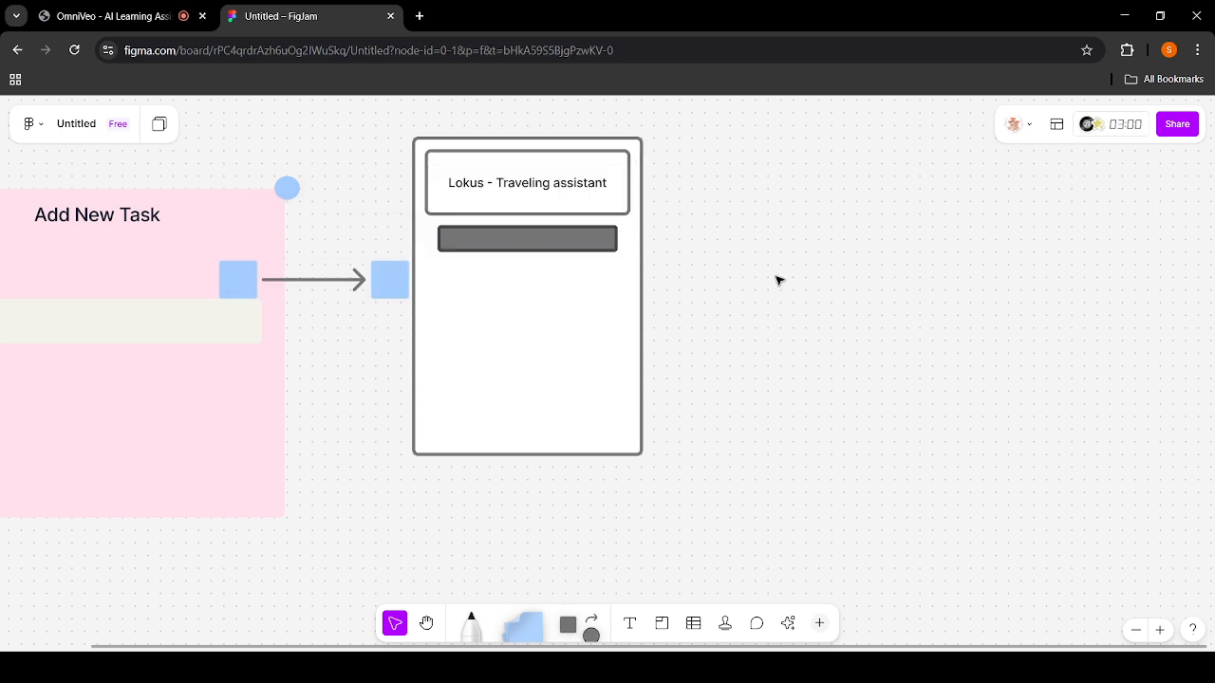
Try to set a custom text size of 20 for the dark gray bar below the header, leaving text editing with the bar selected
left_click(524, 245)
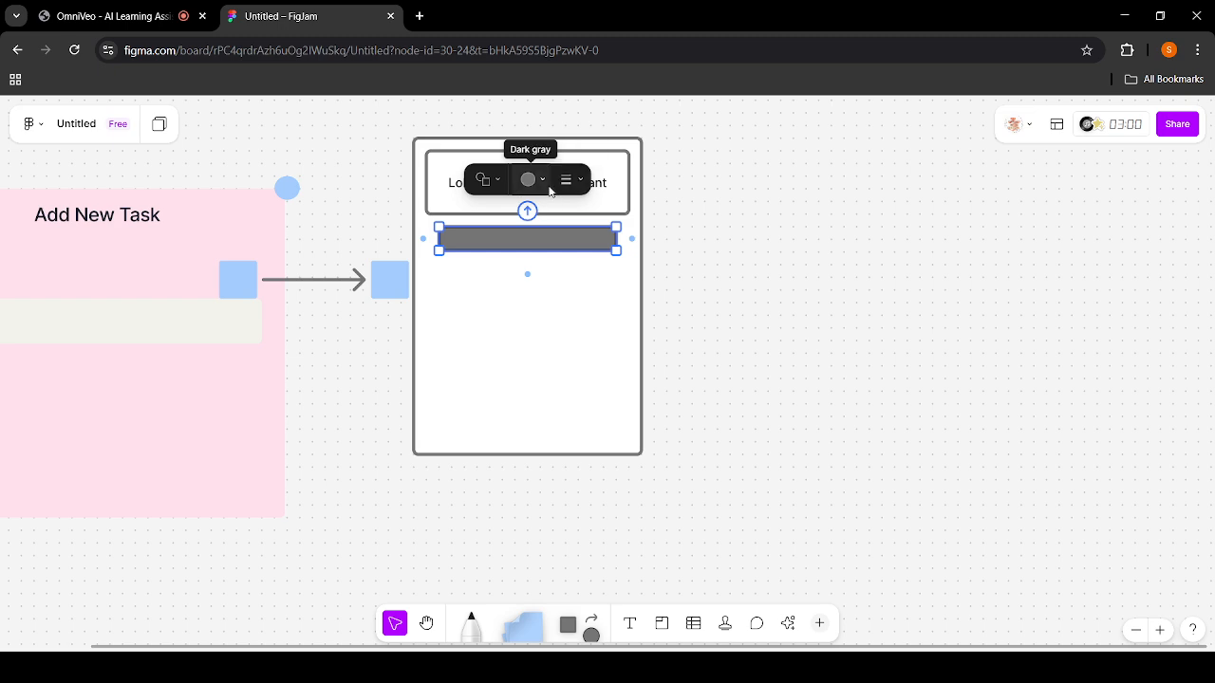
double_click(545, 237)
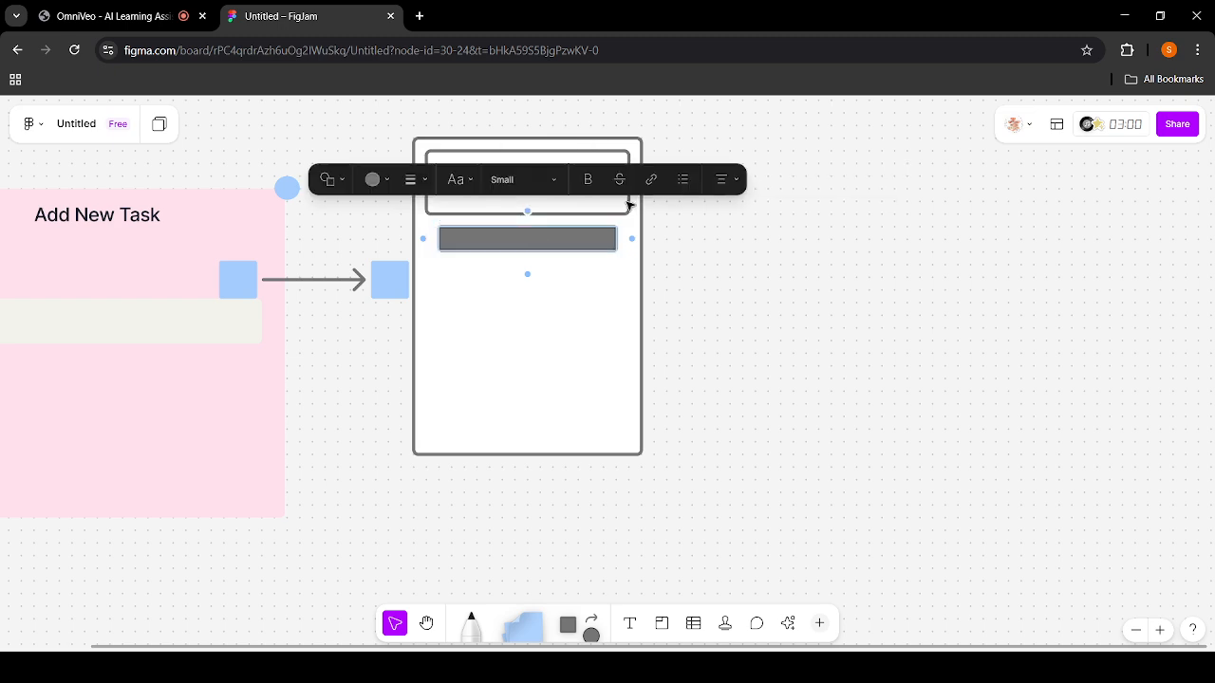
left_click(517, 178)
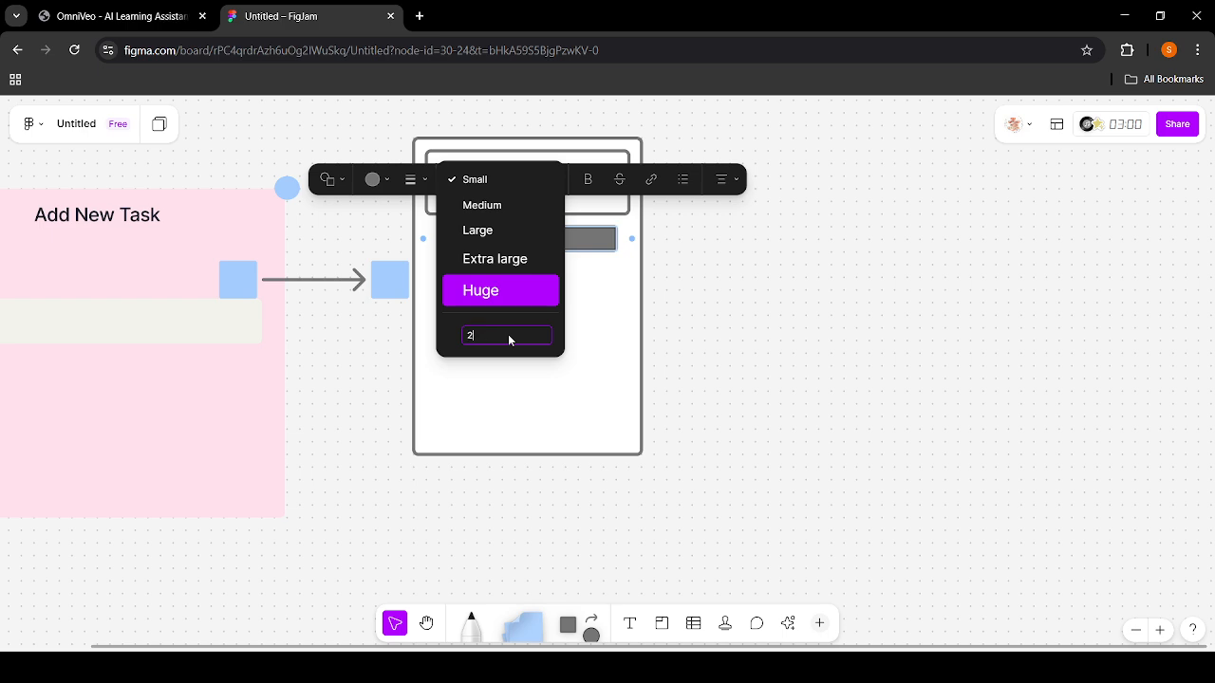
type("20")
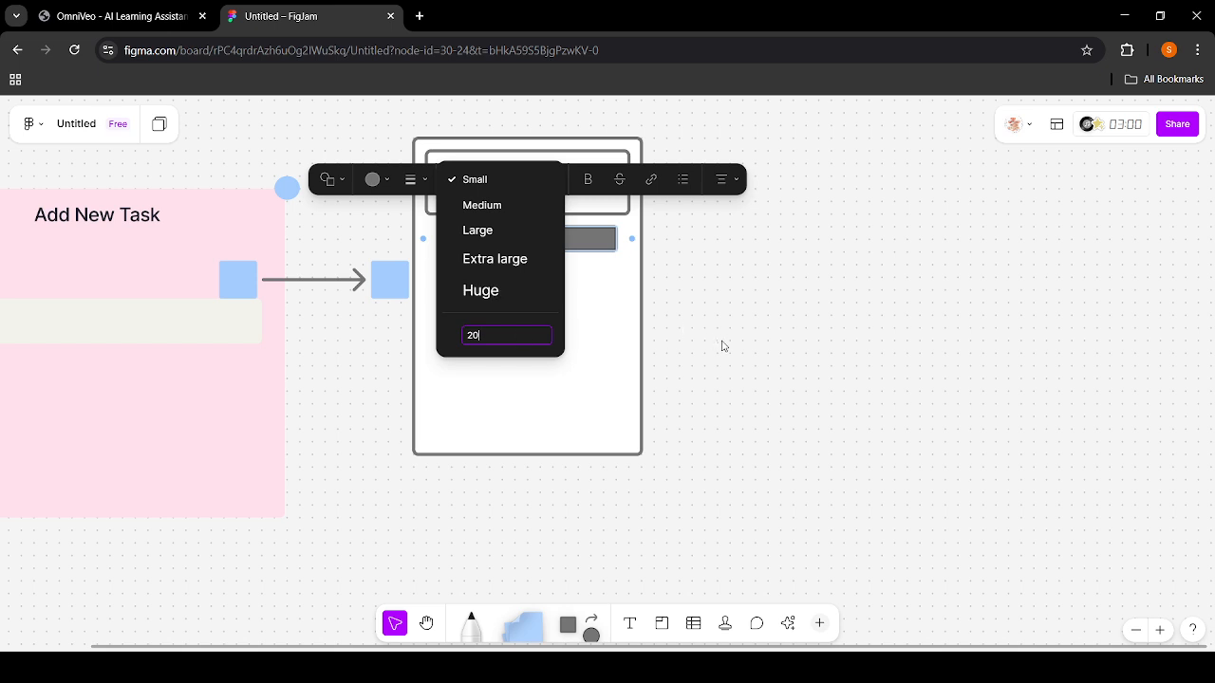
key("Return")
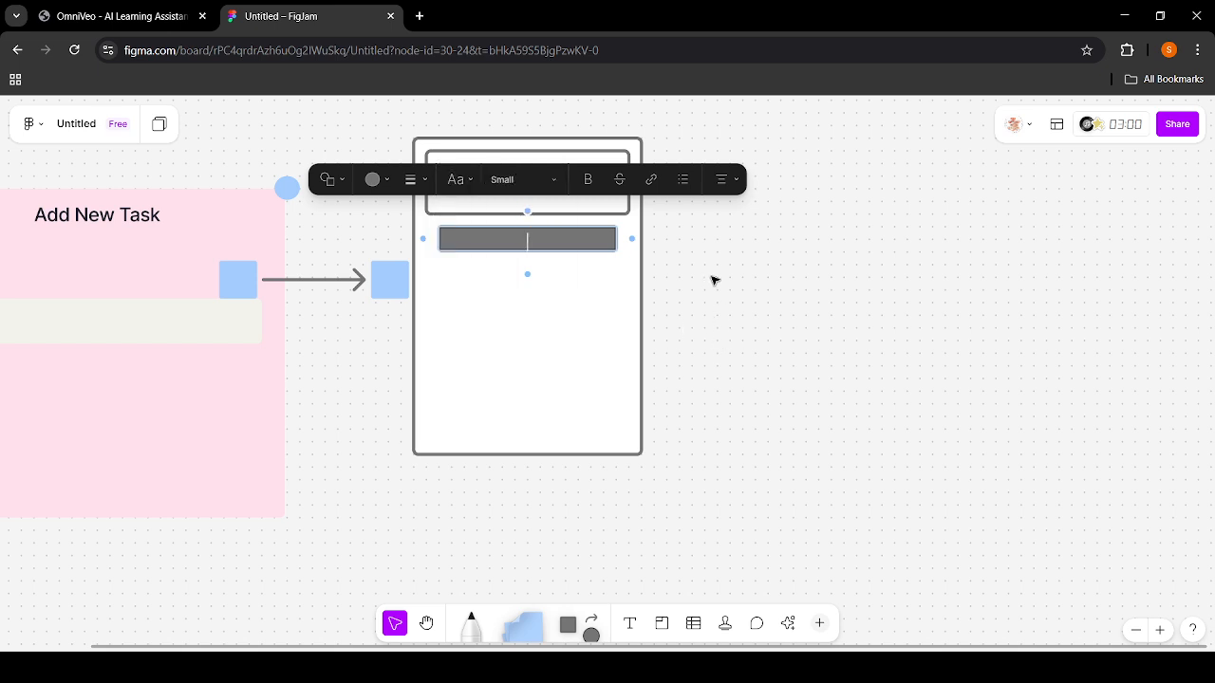
left_click(686, 343)
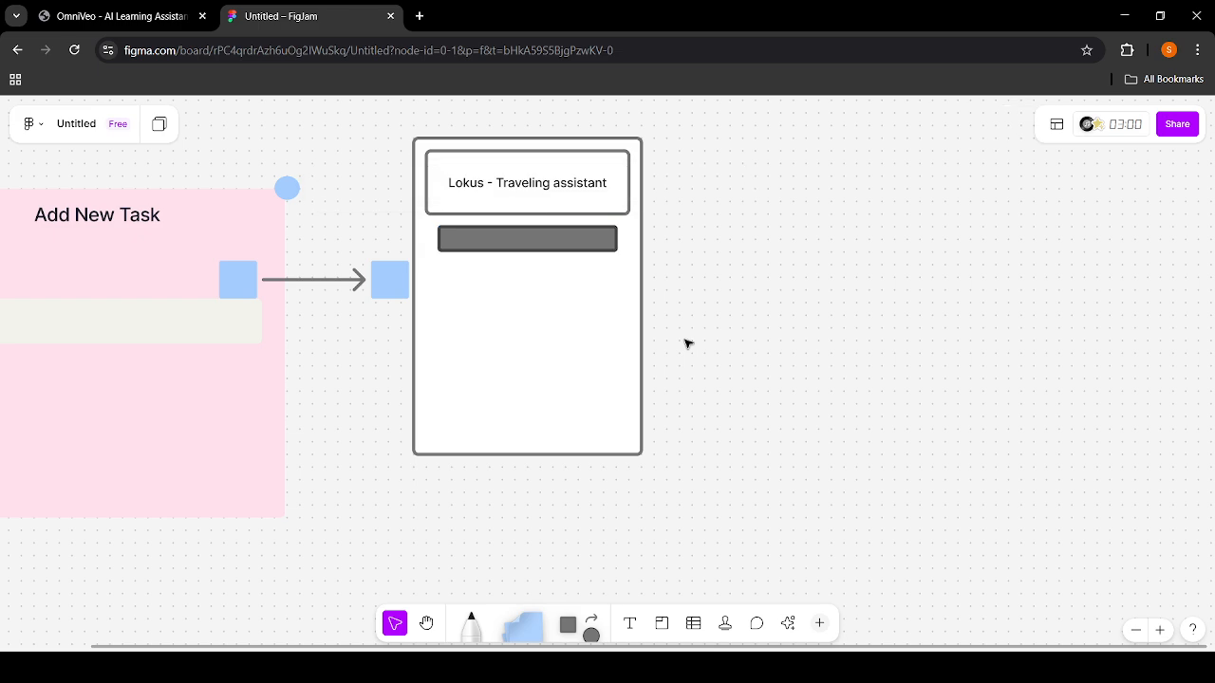
left_click(532, 241)
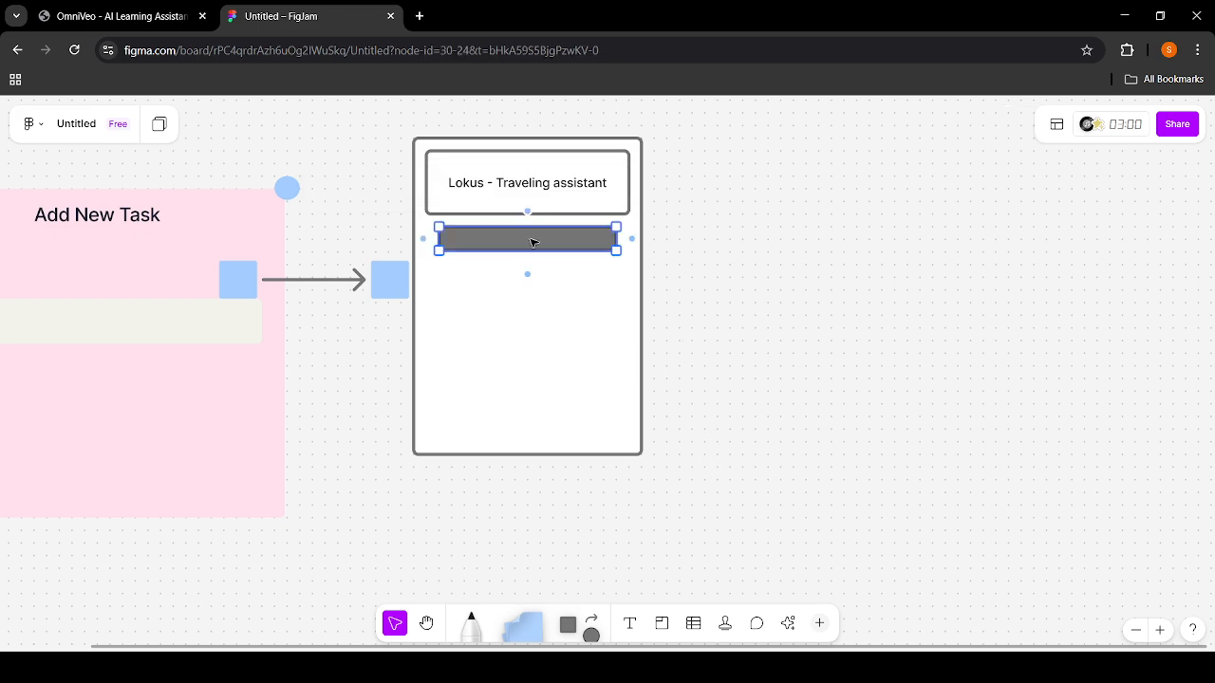